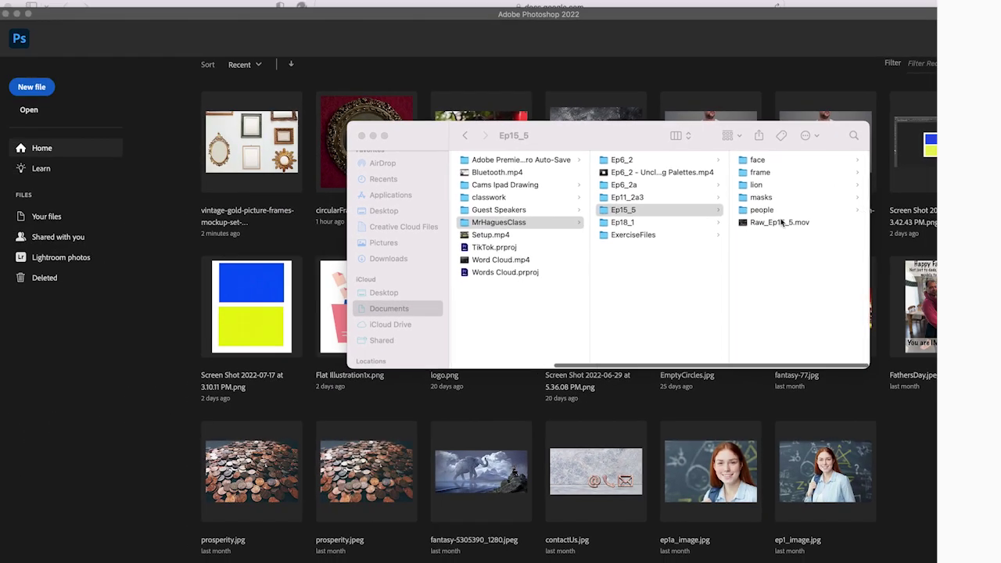
Preview the learner-of-high-school and millennial-family photos in the people folder at full size
{"action": "left_click", "coordinate": [761, 211]}
{"action": "left_click", "coordinate": [760, 211]}
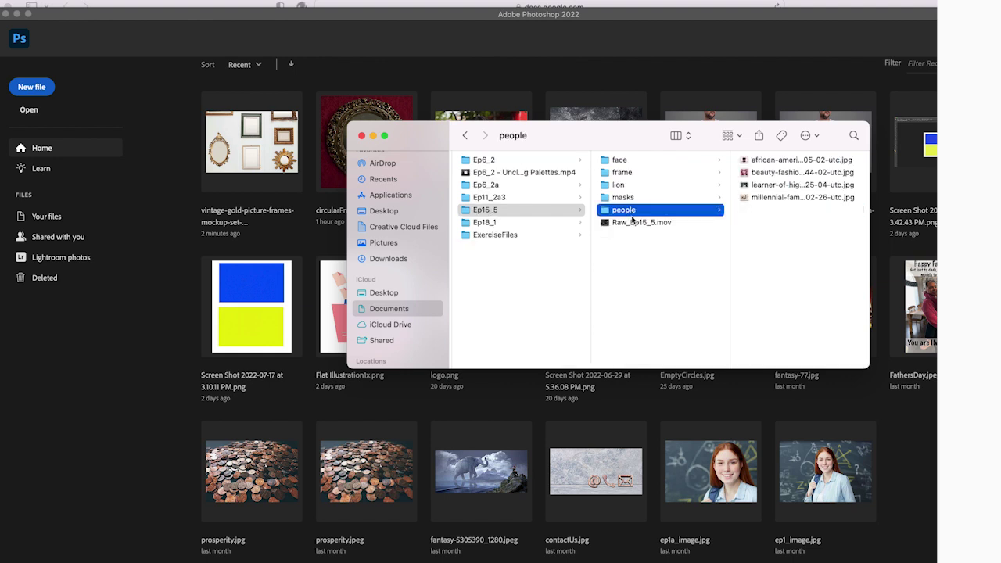
{"action": "left_click", "coordinate": [767, 186]}
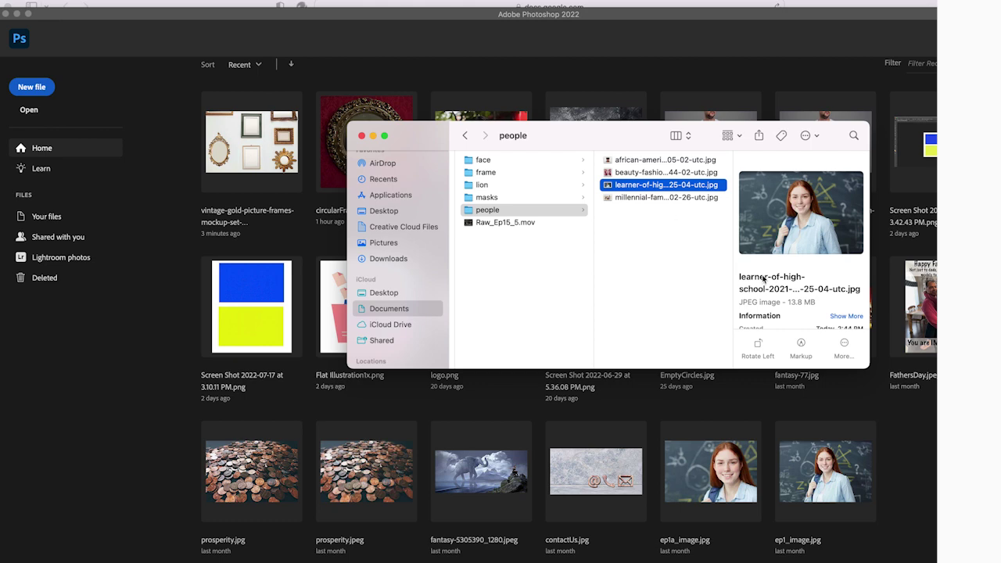
{"action": "key", "text": "space"}
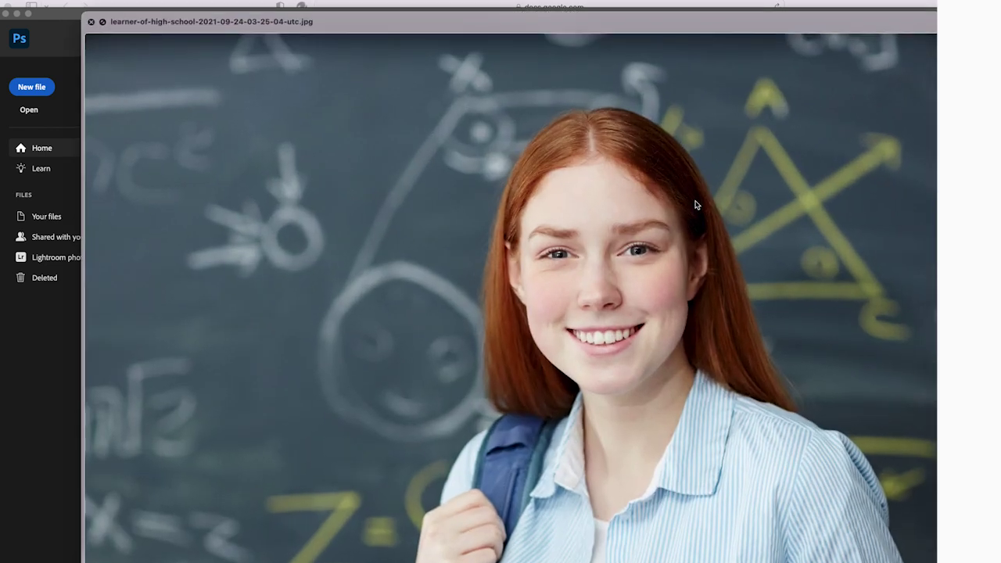
{"action": "key", "text": "space"}
{"action": "left_click", "coordinate": [648, 199]}
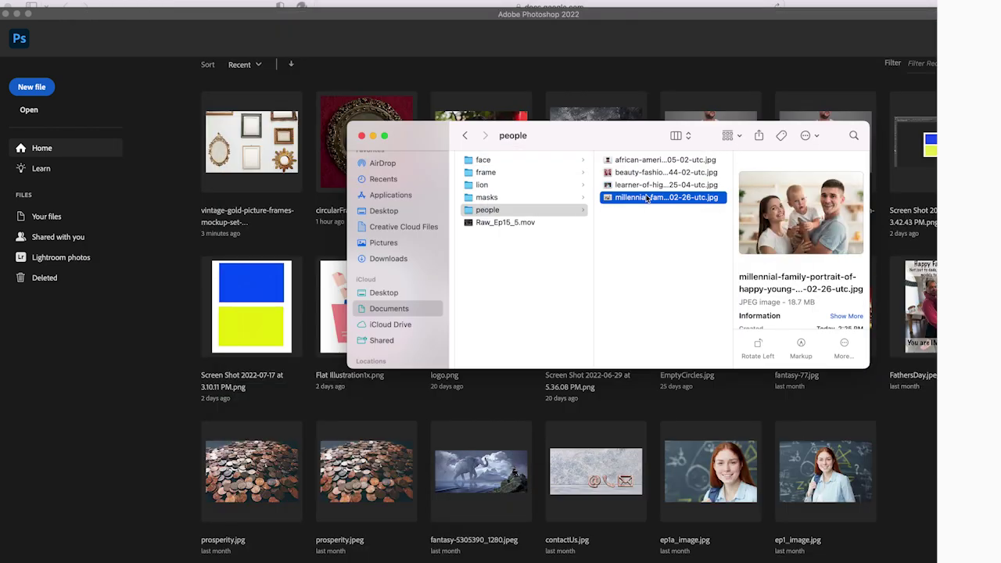
{"action": "key", "text": "space"}
{"action": "key", "text": "space"}
Open the learner-of-high-school and millennial-family photos together in Adobe Photoshop 2022
{"action": "left_click", "coordinate": [652, 185], "text": "shift"}
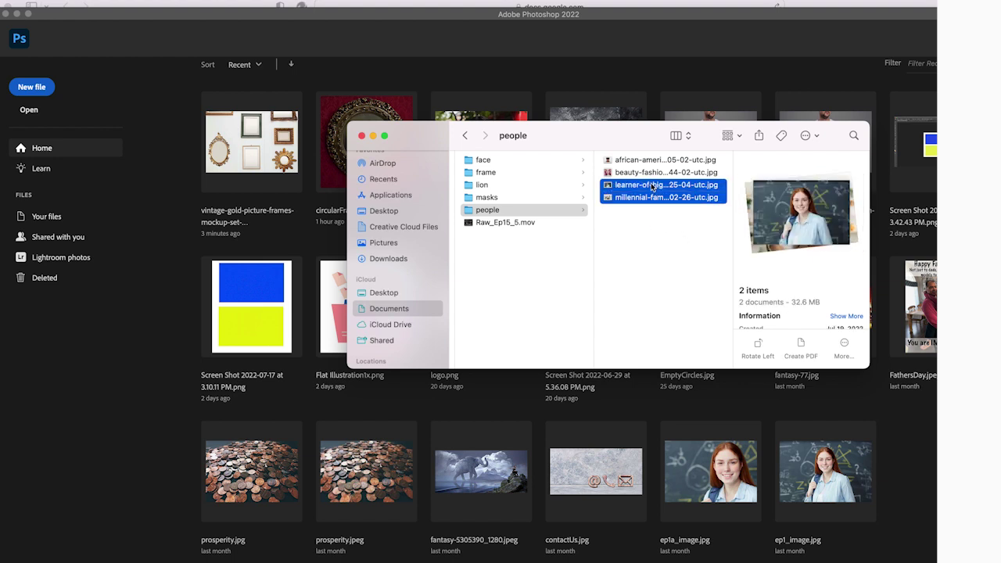
{"action": "right_click", "coordinate": [652, 186]}
{"action": "mouse_move", "coordinate": [676, 216]}
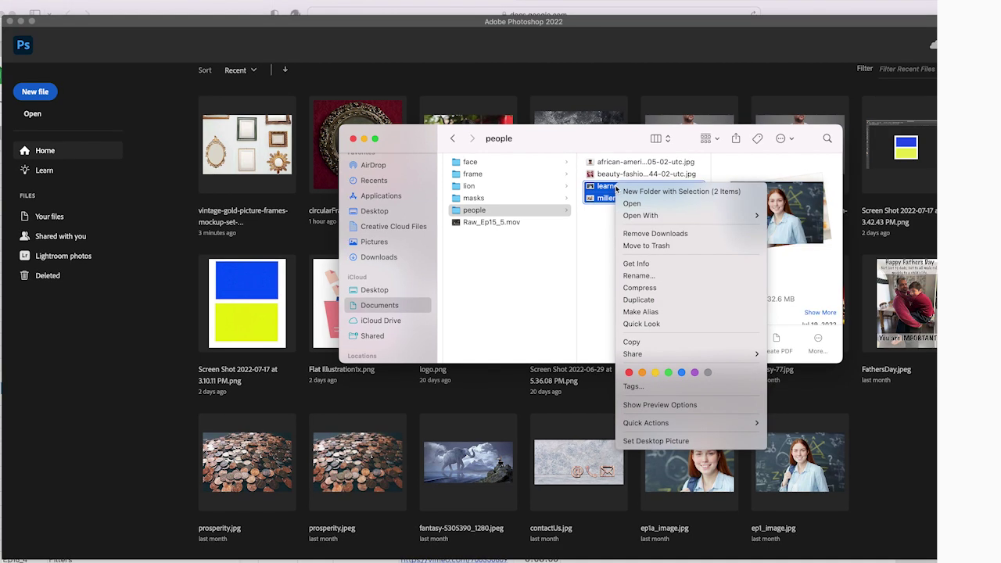
{"action": "mouse_move", "coordinate": [636, 219]}
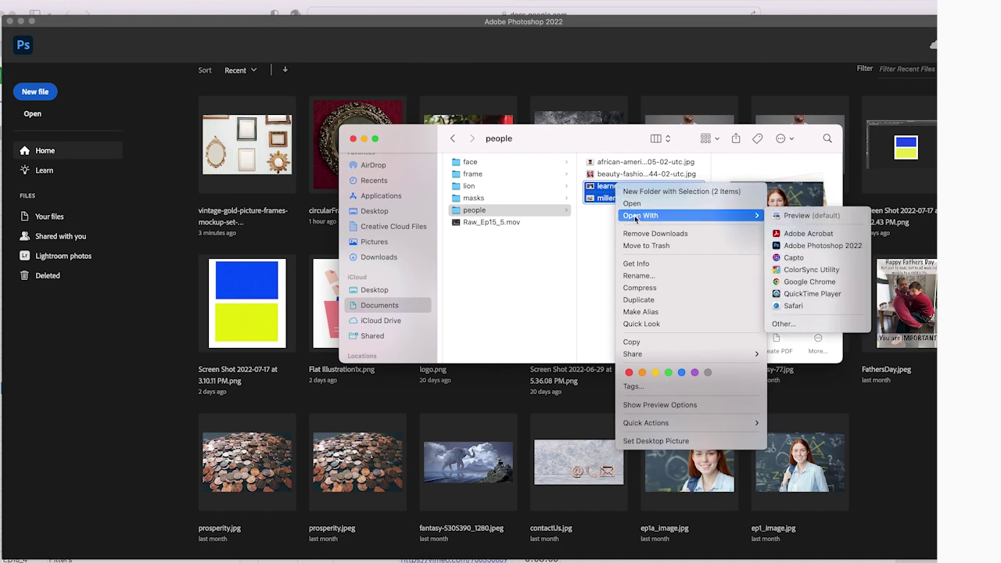
{"action": "left_click", "coordinate": [808, 249]}
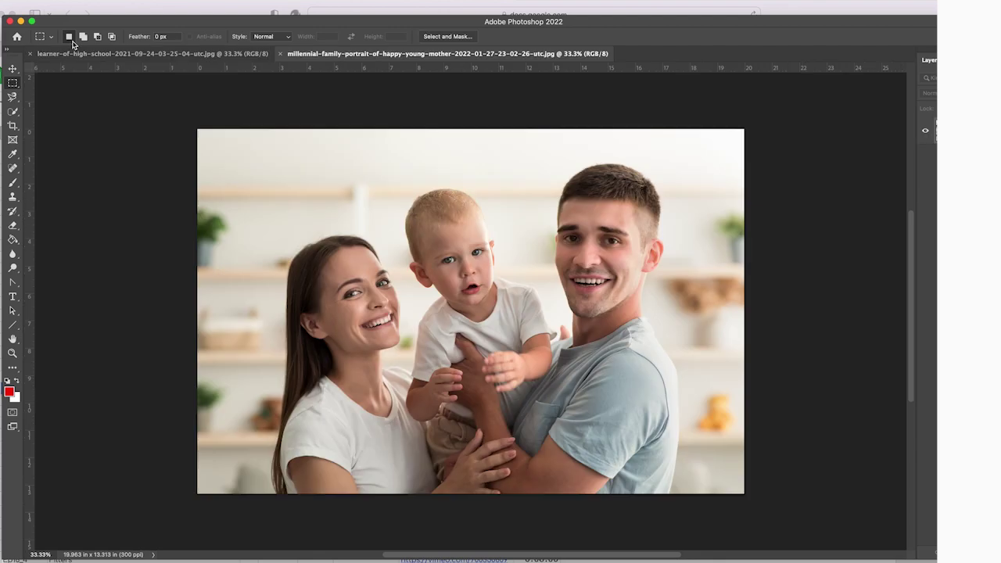
View the two opened photos in turn, ending on the millennial-family portrait
{"action": "left_click", "coordinate": [134, 57]}
{"action": "left_click", "coordinate": [330, 56]}
{"action": "left_click", "coordinate": [170, 56]}
{"action": "left_click", "coordinate": [348, 54]}
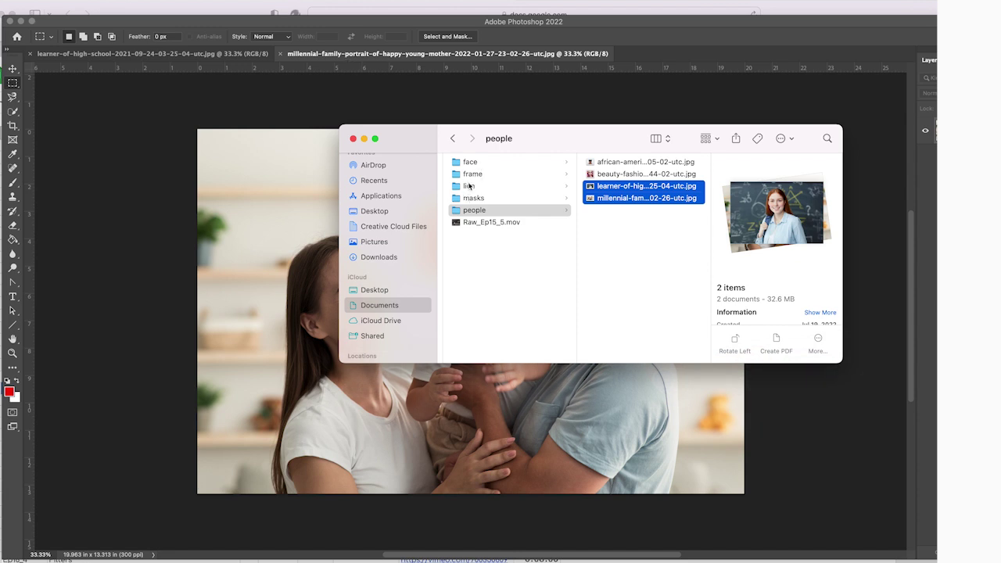
Open all three images from the frame folder, circular, vintage gold and white square, in Adobe Photoshop 2022
{"action": "left_click", "coordinate": [470, 173]}
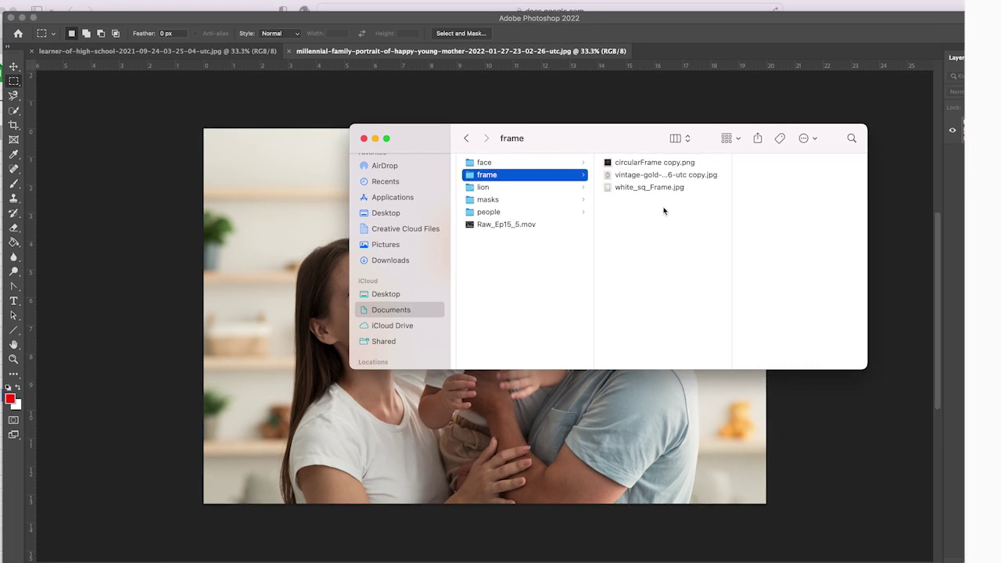
{"action": "left_click", "coordinate": [644, 188]}
{"action": "left_click", "coordinate": [635, 163]}
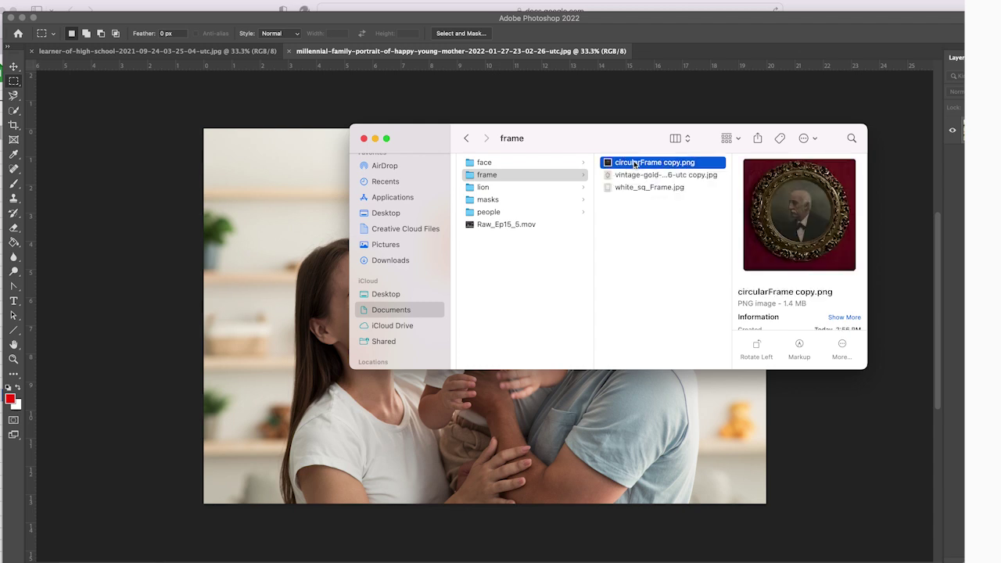
{"action": "left_click_drag", "start_coordinate": [656, 229], "coordinate": [634, 161]}
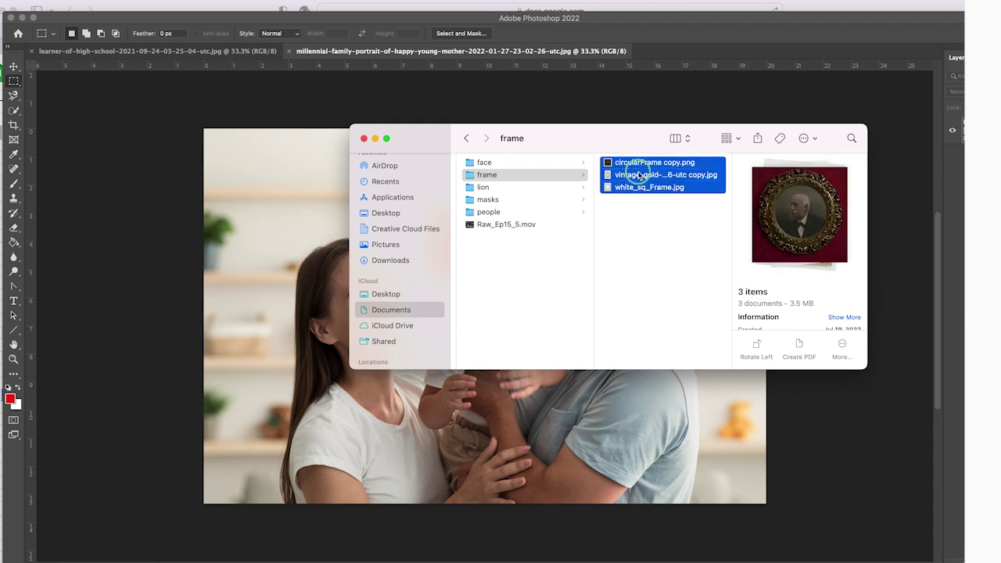
{"action": "right_click", "coordinate": [640, 174]}
{"action": "mouse_move", "coordinate": [657, 202]}
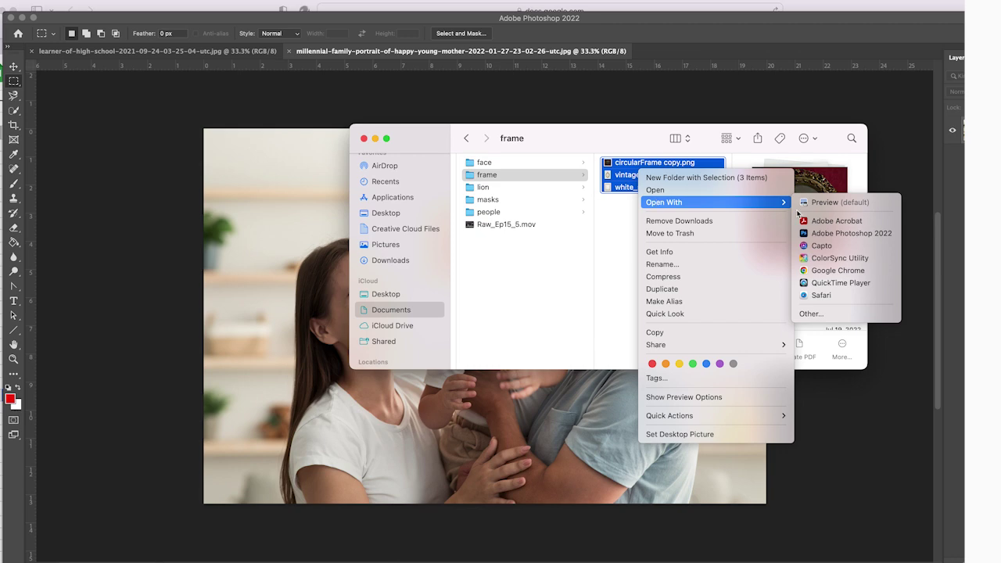
{"action": "left_click", "coordinate": [840, 233]}
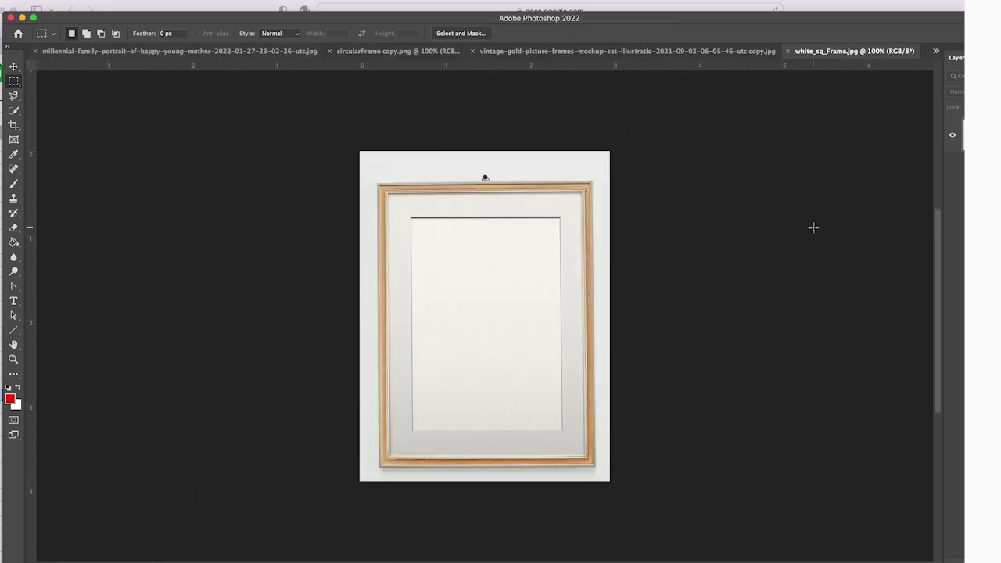
Look through the vintage gold frame, circular frame, family portrait and student photo documents
{"action": "left_click", "coordinate": [643, 53]}
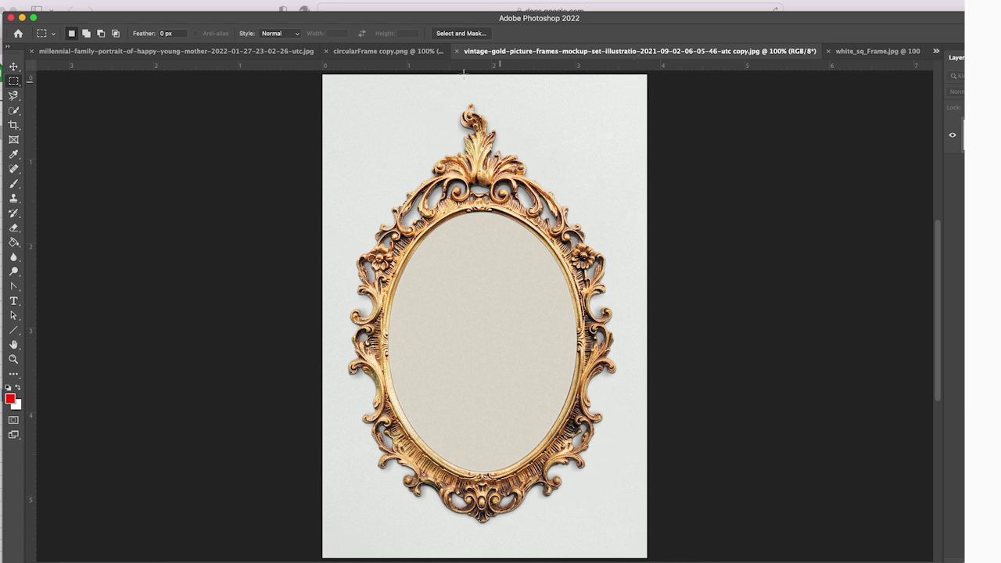
{"action": "left_click", "coordinate": [353, 52]}
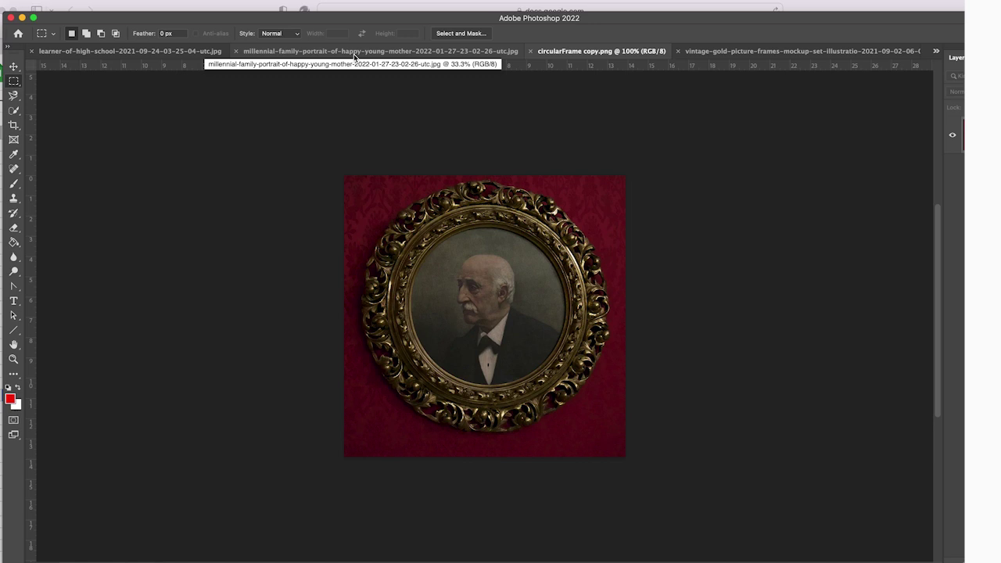
{"action": "left_click", "coordinate": [297, 52]}
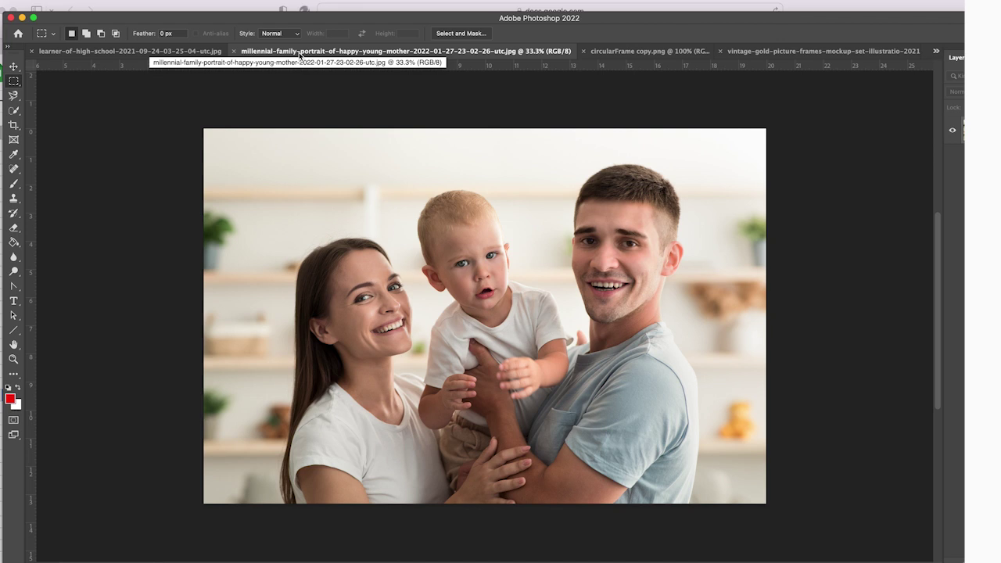
{"action": "left_click", "coordinate": [152, 53]}
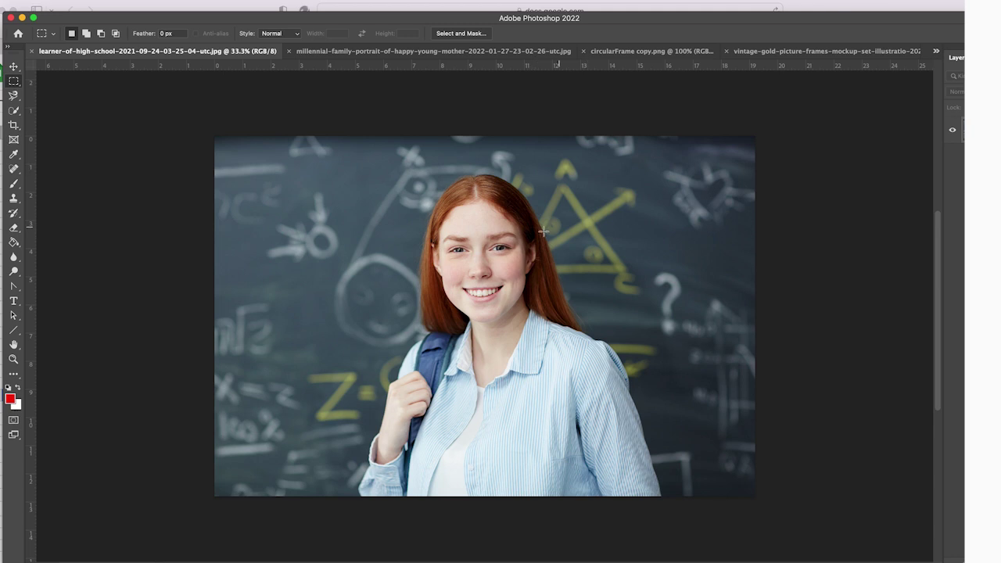
Bring the white_sq_Frame.jpg document to the front from the list of open documents
{"action": "left_click", "coordinate": [788, 52]}
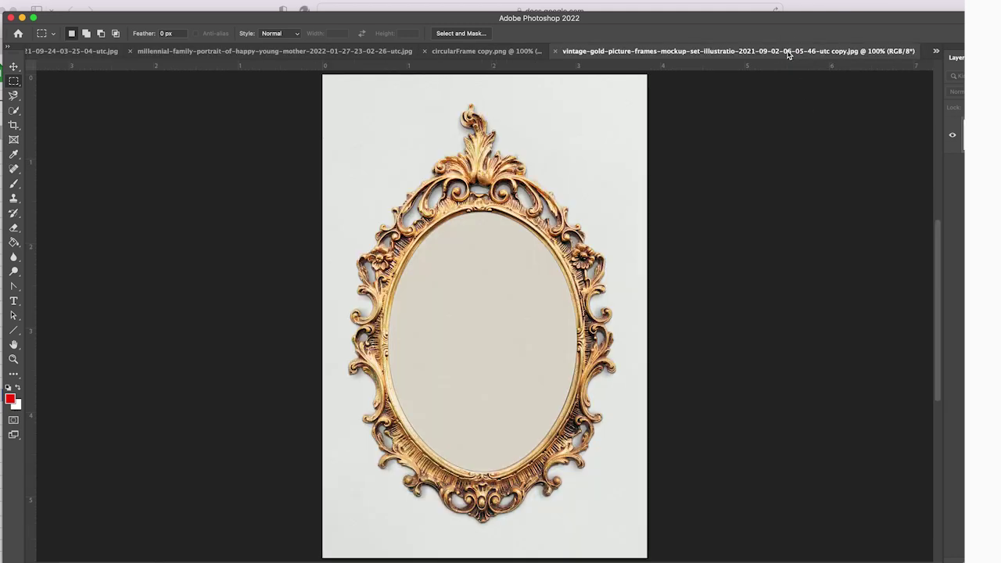
{"action": "left_click", "coordinate": [935, 52]}
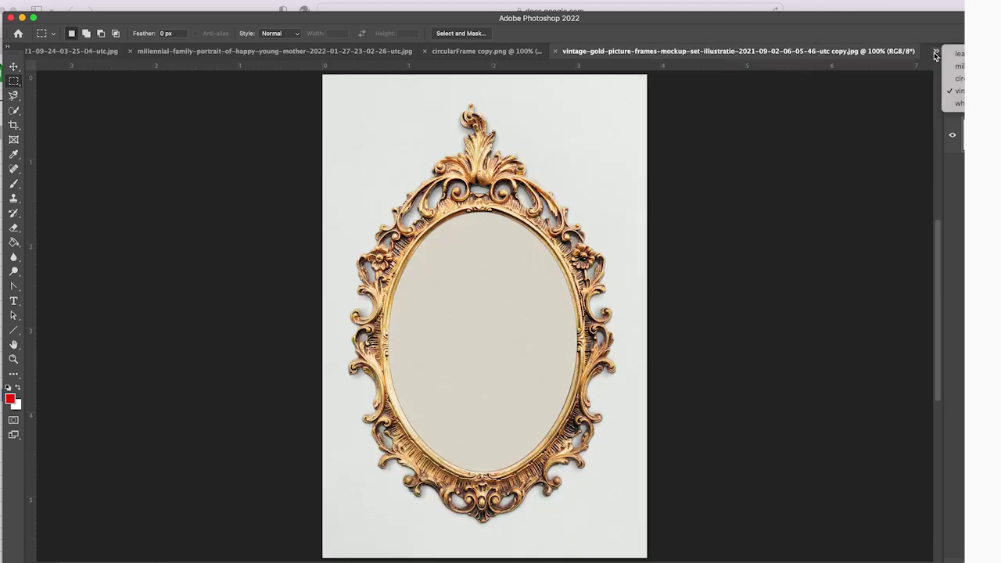
{"action": "left_click", "coordinate": [935, 52]}
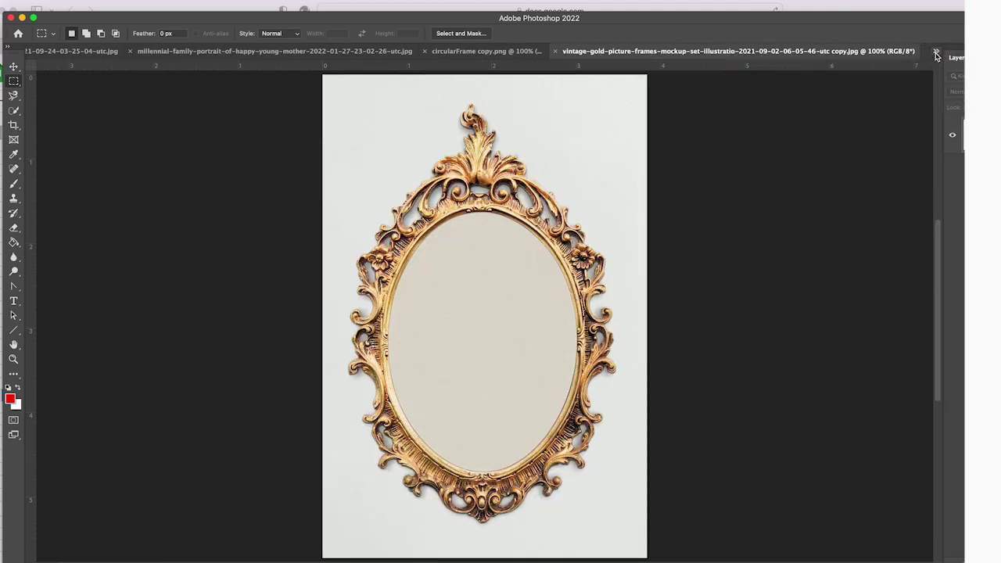
{"action": "left_click", "coordinate": [481, 52]}
{"action": "left_click", "coordinate": [712, 54]}
{"action": "left_click", "coordinate": [935, 52]}
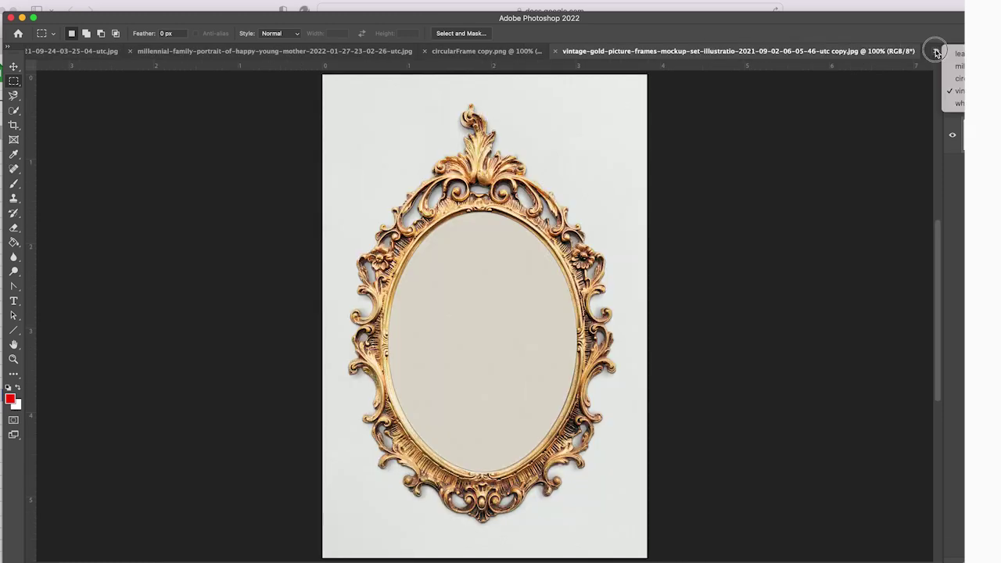
{"action": "left_click", "coordinate": [959, 103]}
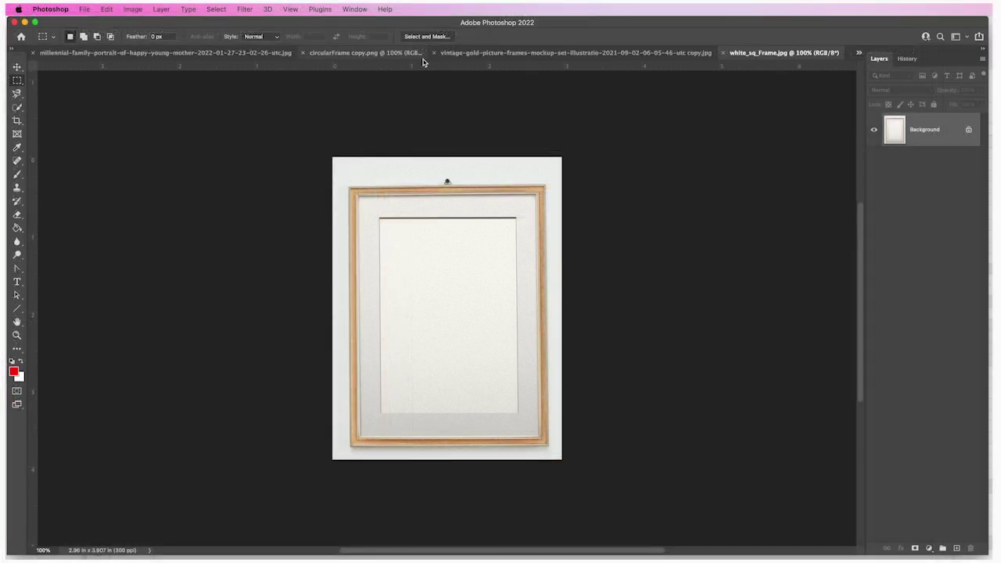
Check the pixel dimensions and resolution of white_sq_Frame.jpg without changing them
{"action": "left_click", "coordinate": [133, 9]}
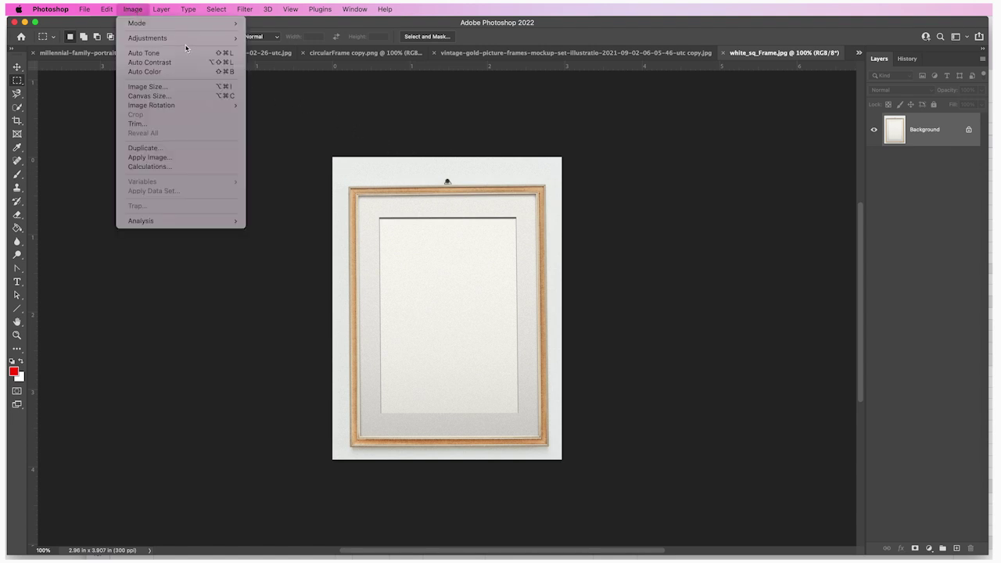
{"action": "left_click", "coordinate": [134, 11]}
{"action": "left_click", "coordinate": [135, 11]}
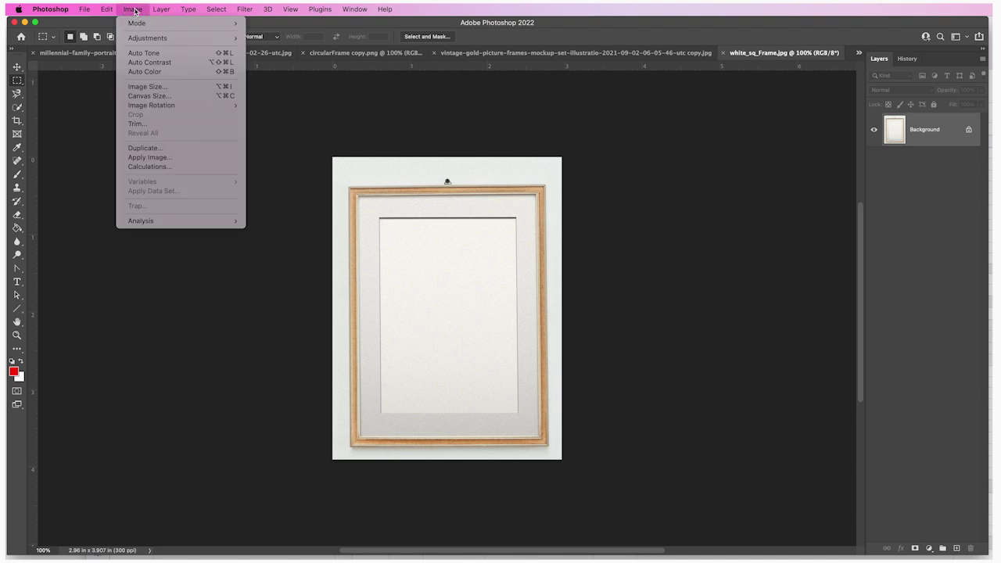
{"action": "left_click", "coordinate": [148, 86]}
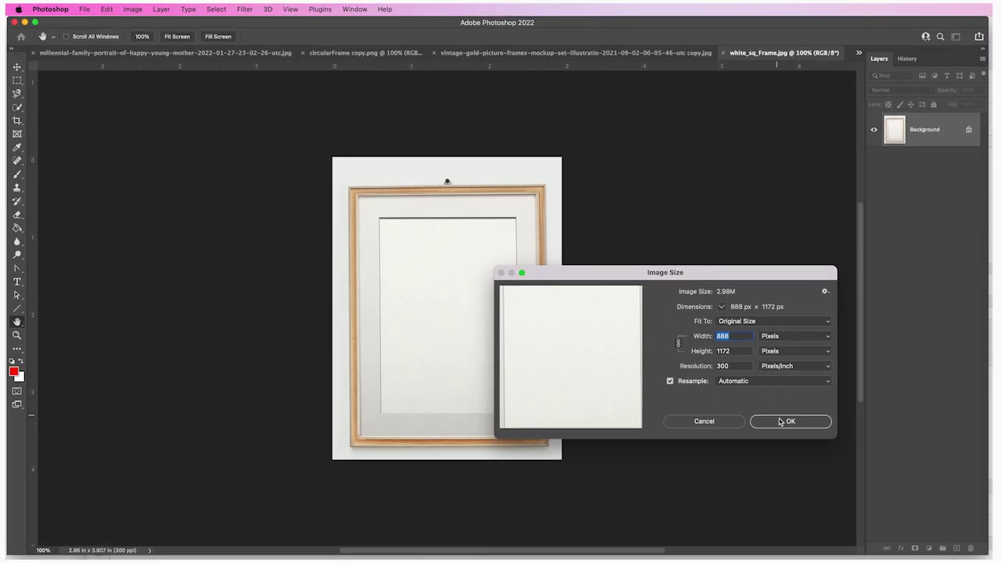
{"action": "left_click", "coordinate": [781, 423]}
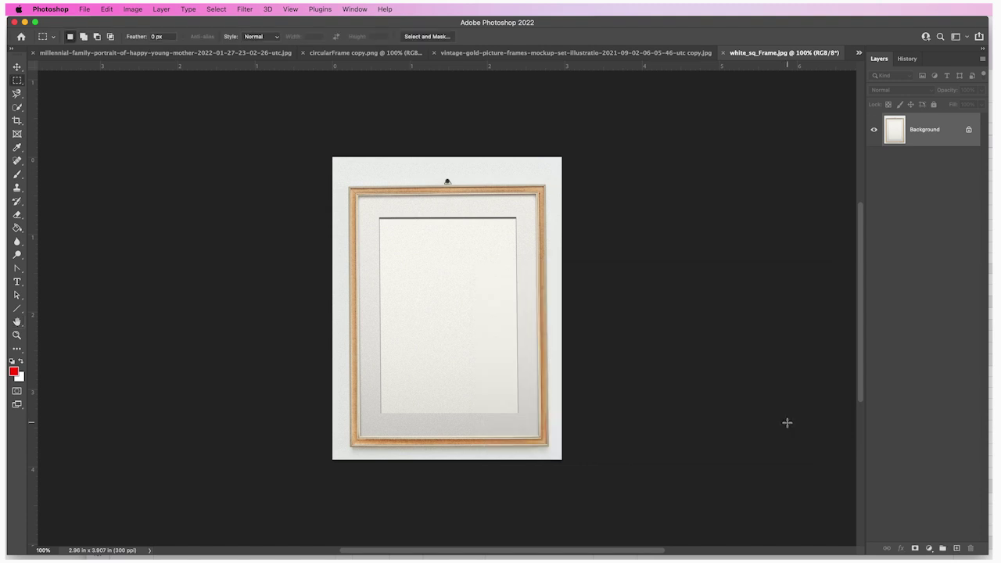
Resize white_sq_Frame.jpg to a width of 1200 pixels, keeping its proportions
{"action": "left_click", "coordinate": [133, 8]}
{"action": "left_click", "coordinate": [148, 89]}
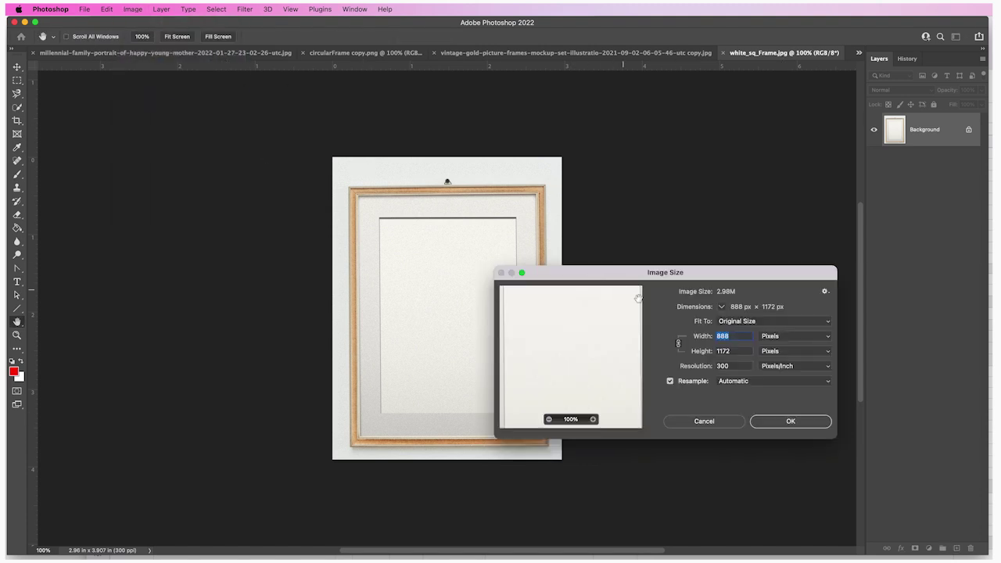
{"action": "type", "text": "1200"}
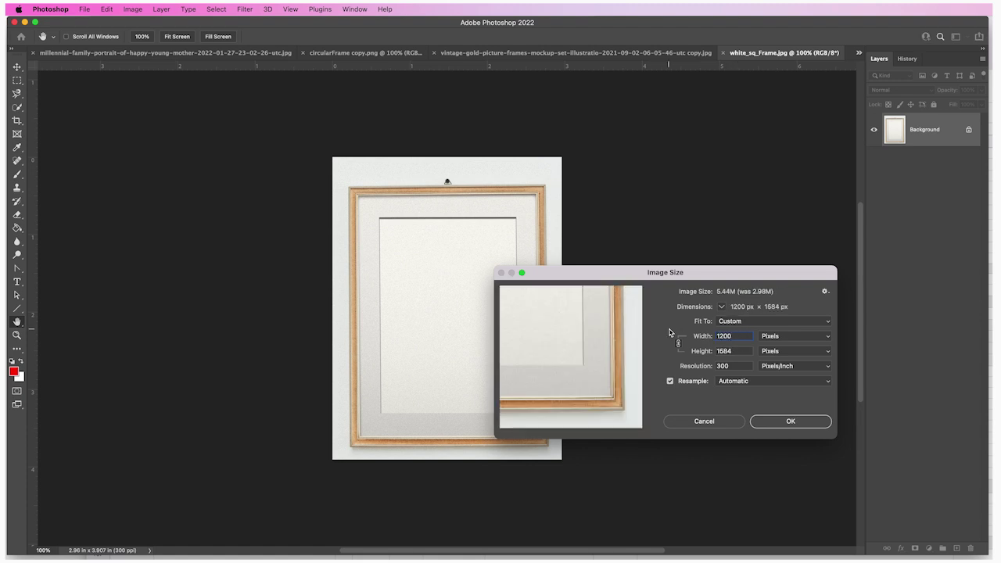
{"action": "left_click", "coordinate": [785, 421]}
{"action": "scroll", "coordinate": [523, 331], "scroll_direction": "down", "scroll_amount": 2}
{"action": "scroll", "coordinate": [524, 331], "scroll_direction": "down", "scroll_amount": 1}
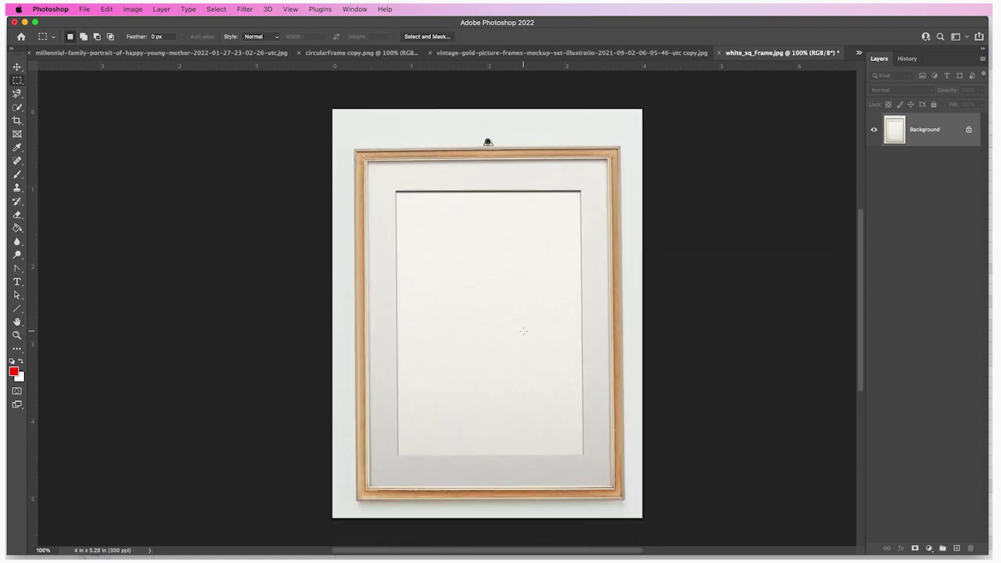
Recheck the Image Size values of the resized white square frame and leave them as they are
{"action": "left_click", "coordinate": [133, 8]}
{"action": "left_click", "coordinate": [141, 117]}
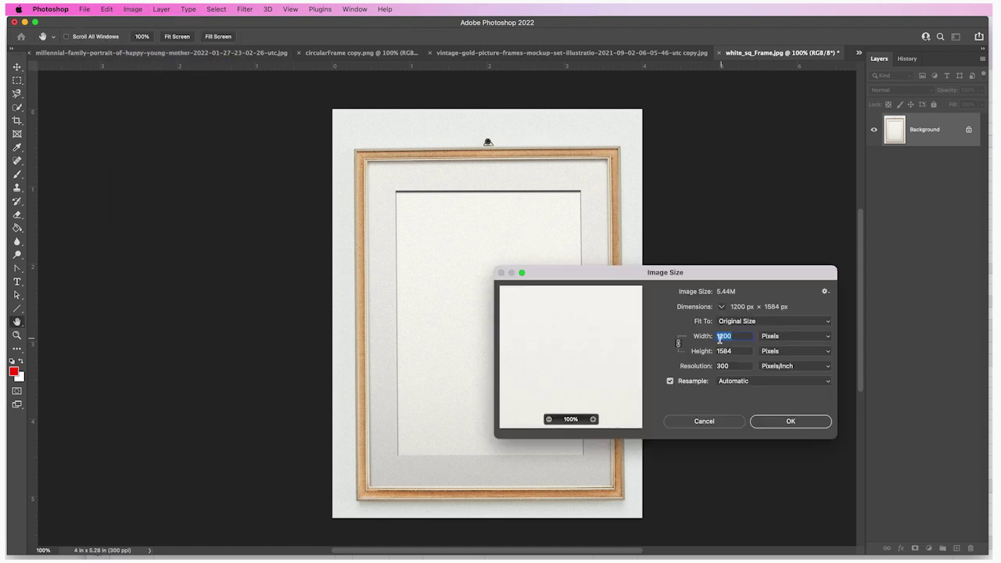
{"action": "left_click", "coordinate": [724, 424]}
Bring the learner-of-high-school photo document to the front from the open documents
{"action": "left_click", "coordinate": [329, 54]}
{"action": "left_click", "coordinate": [193, 54]}
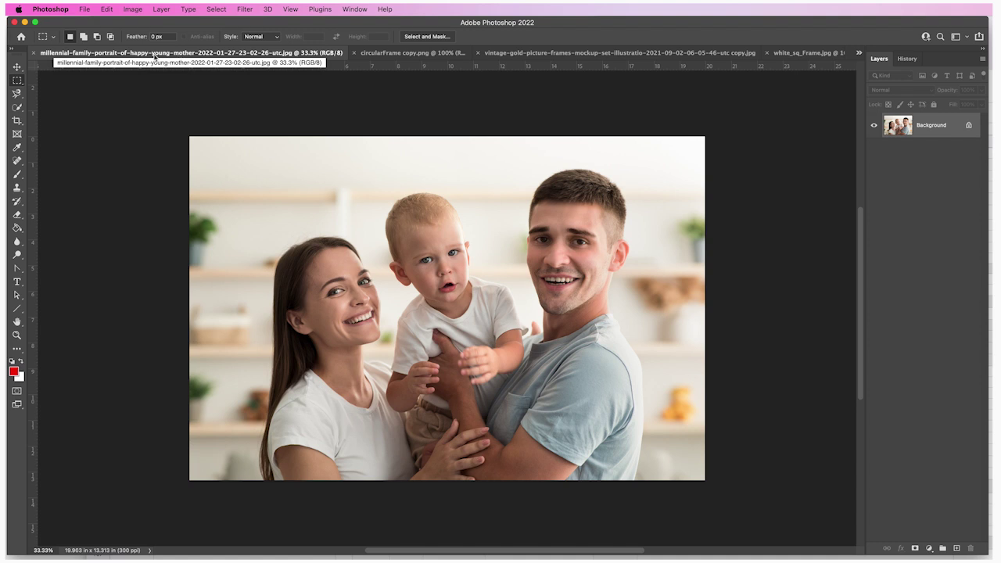
{"action": "left_click", "coordinate": [859, 53]}
{"action": "left_click", "coordinate": [896, 57]}
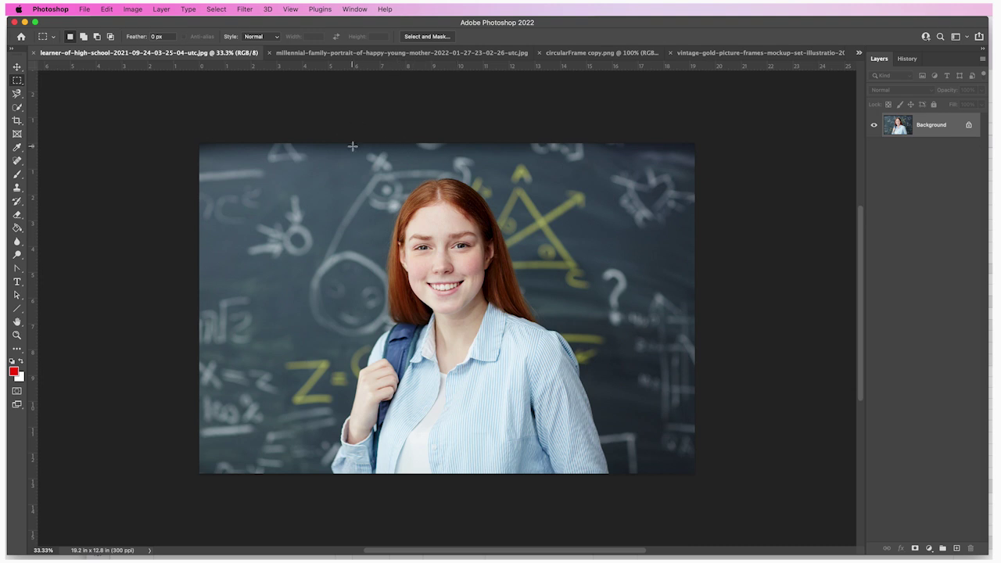
Resize the learner-of-high-school photo to a width of 2000 pixels, keeping its proportions
{"action": "left_click", "coordinate": [132, 9]}
{"action": "left_click", "coordinate": [146, 86]}
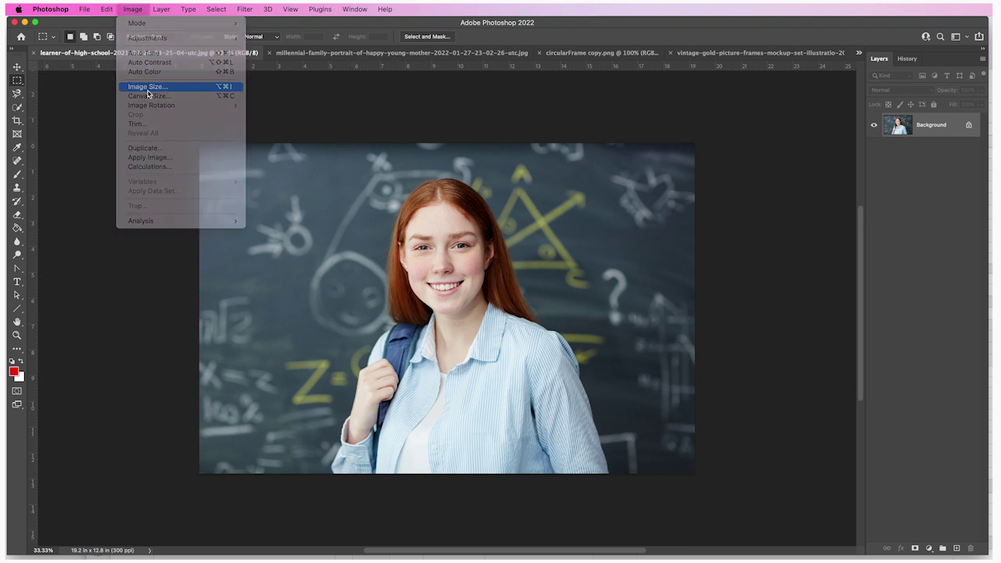
{"action": "scroll", "coordinate": [712, 369], "scroll_direction": "left", "scroll_amount": 10}
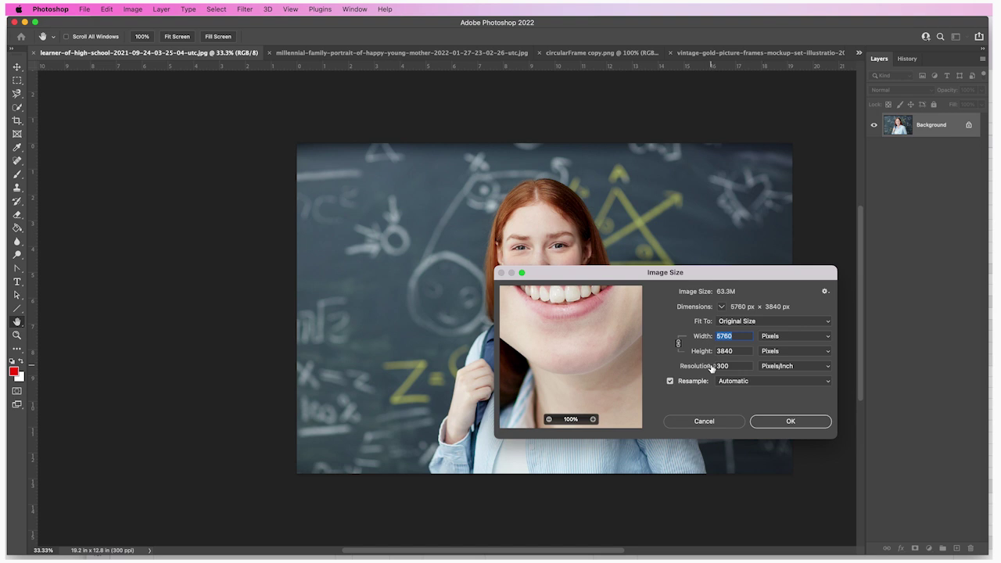
{"action": "scroll", "coordinate": [712, 368], "scroll_direction": "right", "scroll_amount": 6}
{"action": "scroll", "coordinate": [712, 367], "scroll_direction": "right", "scroll_amount": 5}
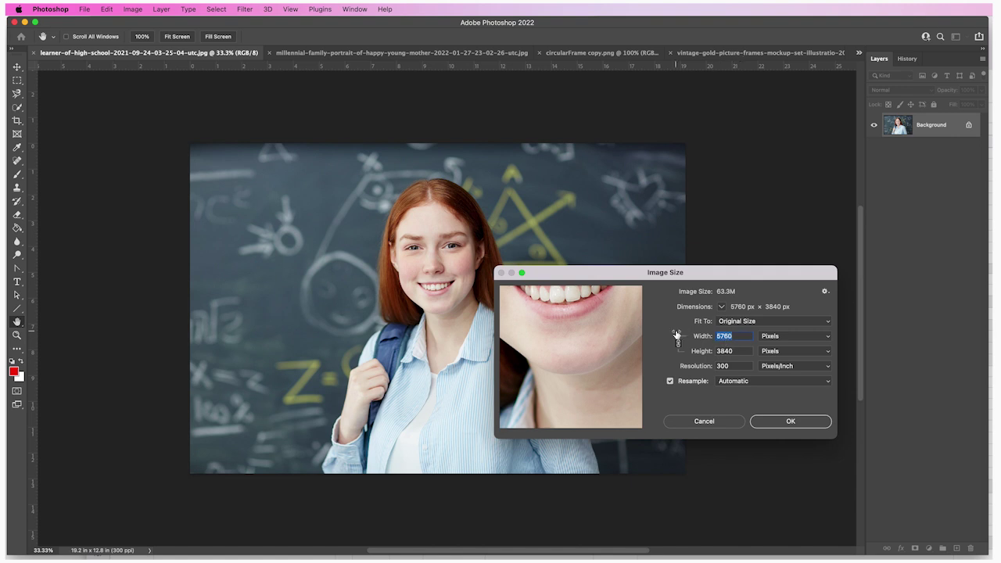
{"action": "type", "text": "2000"}
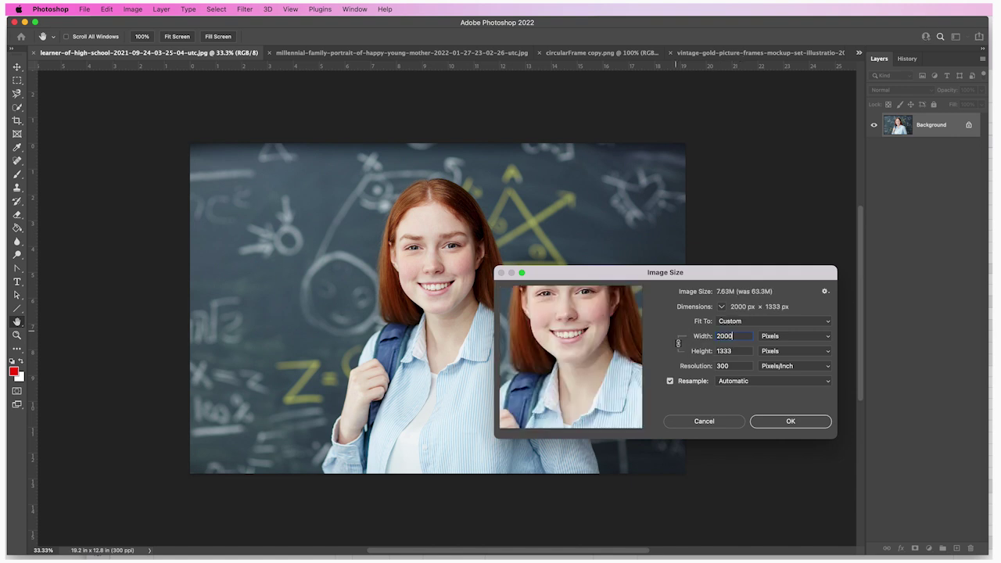
{"action": "left_click", "coordinate": [817, 423]}
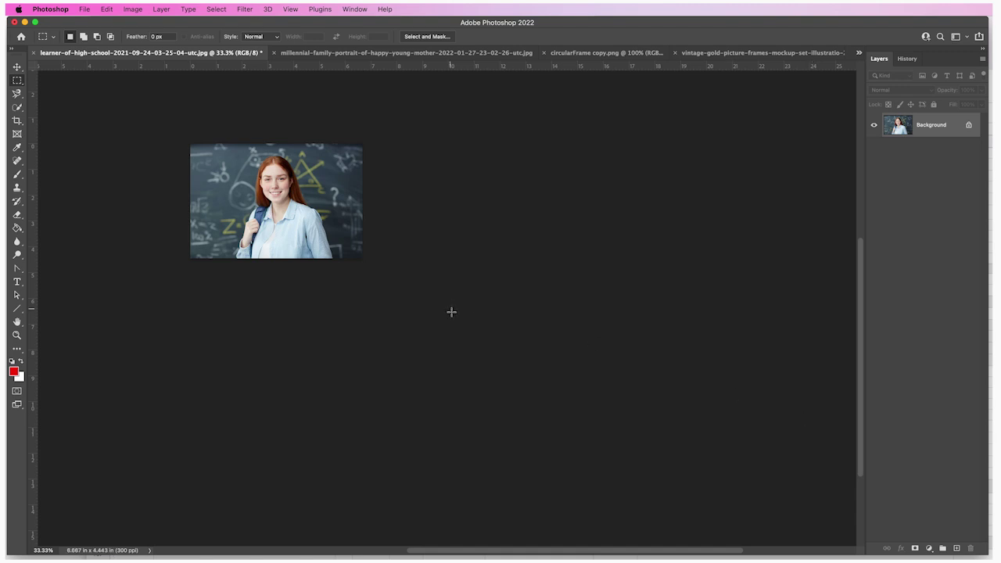
Select the entire resized student photo and copy it
{"action": "scroll", "coordinate": [93, 160], "scroll_direction": "left", "scroll_amount": 5}
{"action": "scroll", "coordinate": [93, 159], "scroll_direction": "up", "scroll_amount": 3}
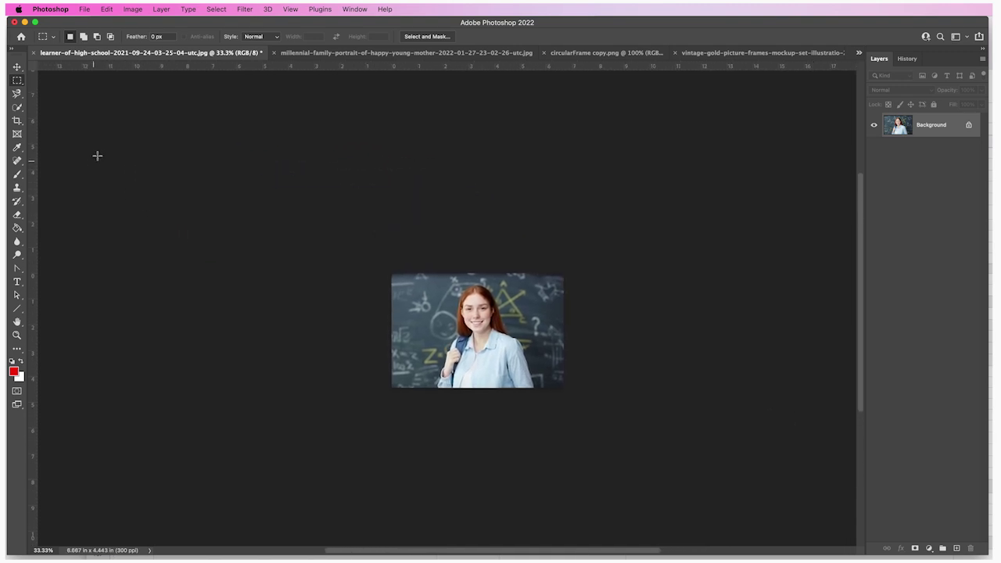
{"action": "left_click", "coordinate": [215, 9]}
{"action": "left_click", "coordinate": [212, 20]}
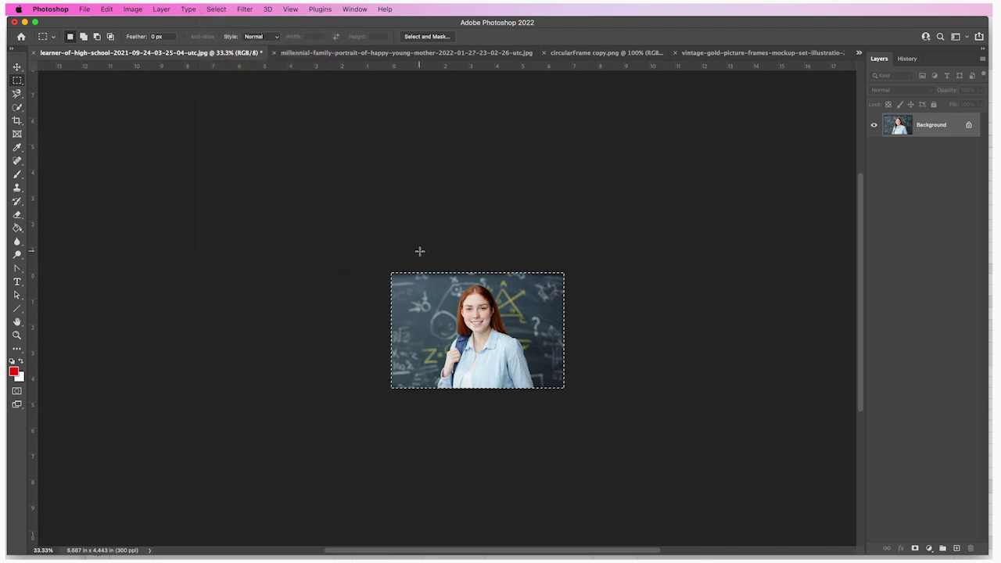
{"action": "left_click", "coordinate": [107, 10]}
{"action": "left_click", "coordinate": [122, 79]}
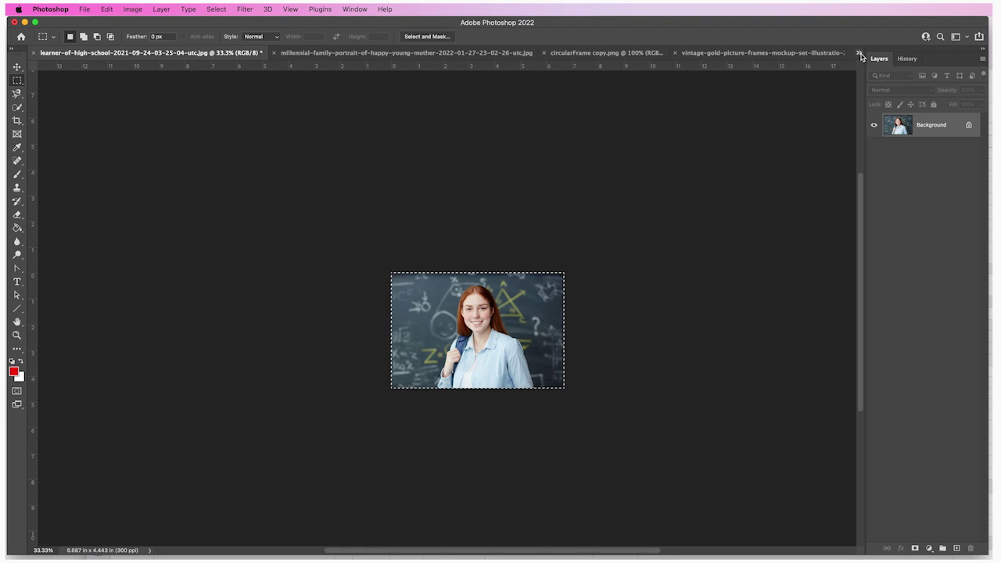
Paste the student photo into white_sq_Frame.jpg, accepting the color profile conversion, and move it left so the face sits near the center
{"action": "left_click", "coordinate": [859, 53]}
{"action": "left_click", "coordinate": [886, 103]}
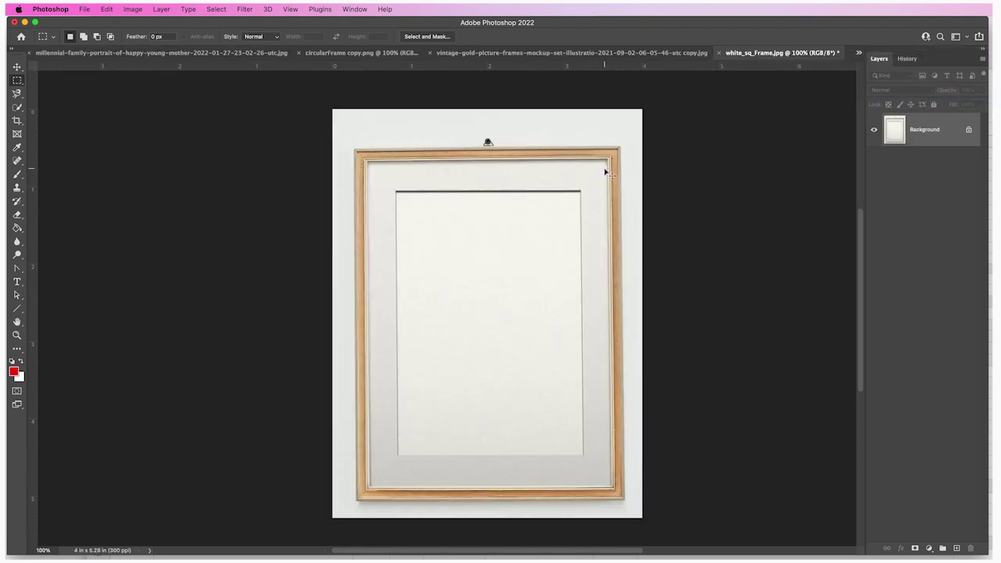
{"action": "left_click", "coordinate": [106, 9]}
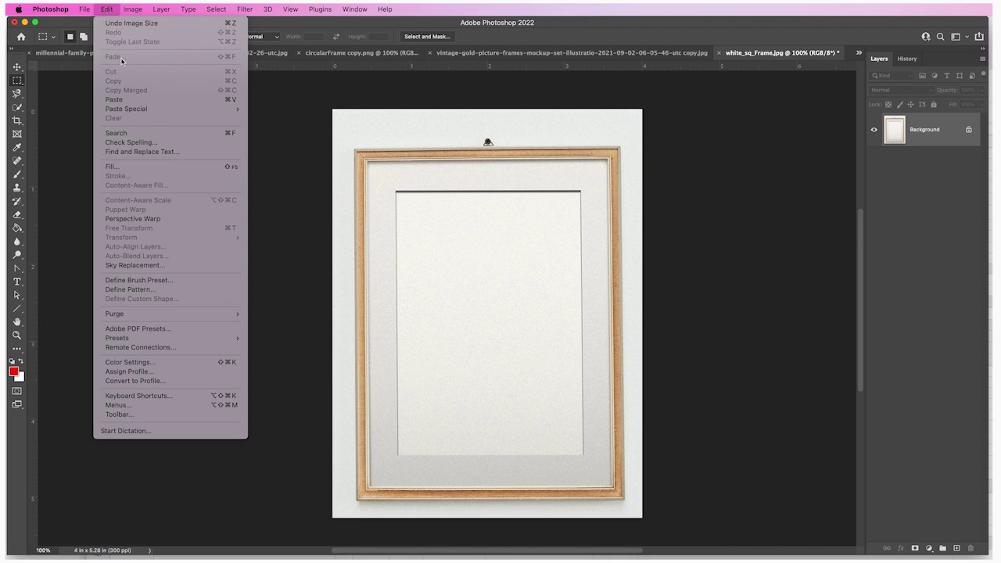
{"action": "left_click", "coordinate": [120, 101]}
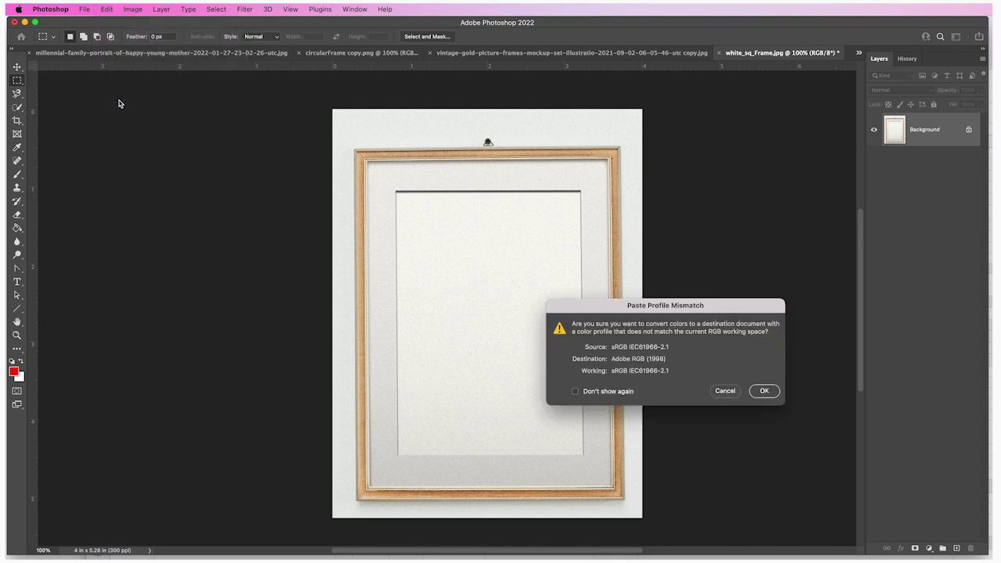
{"action": "left_click", "coordinate": [764, 391]}
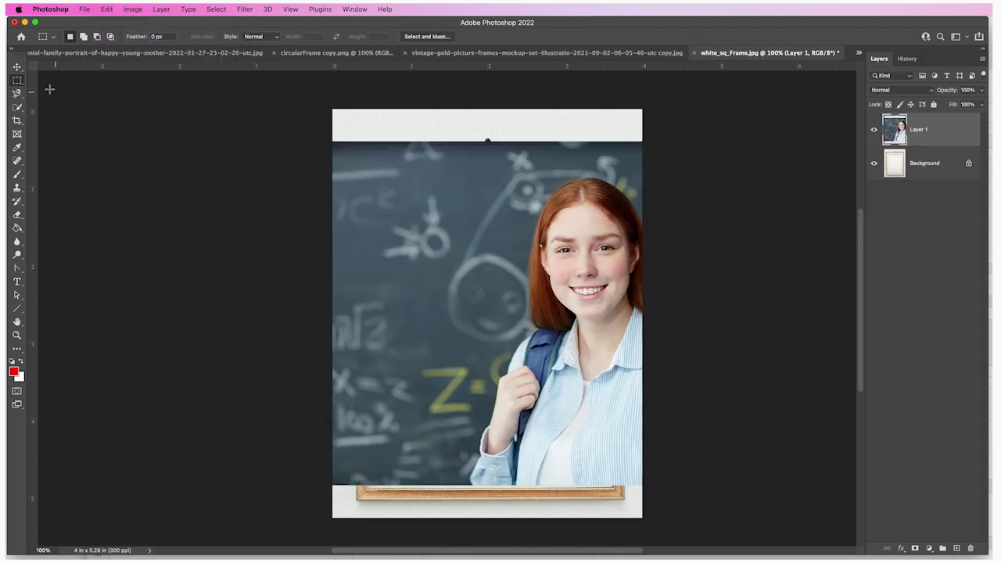
{"action": "left_click", "coordinate": [17, 67]}
{"action": "left_click_drag", "start_coordinate": [540, 272], "coordinate": [447, 271]}
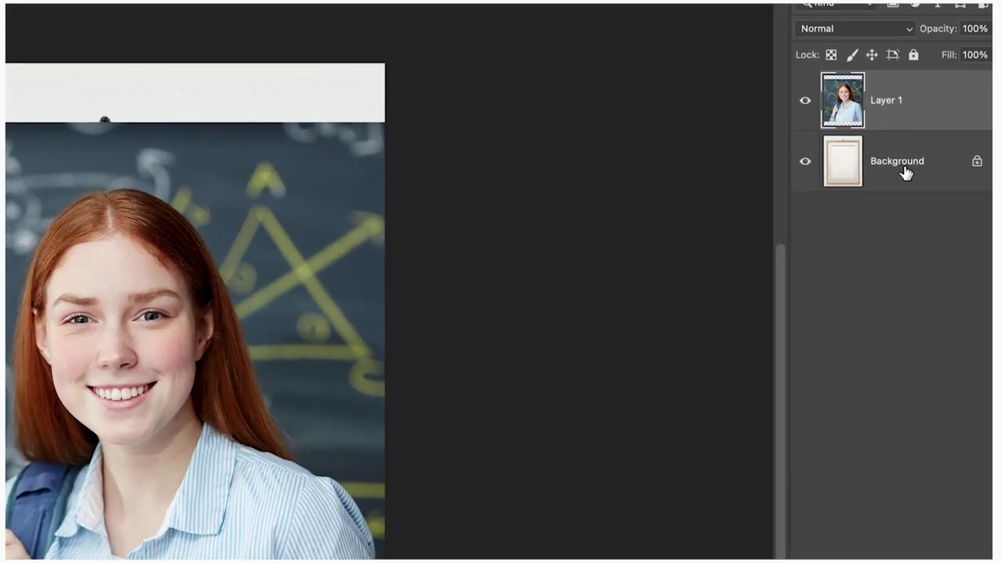
Unlock the frame's Background layer and place it above the student photo in the layer order
{"action": "left_click", "coordinate": [977, 165]}
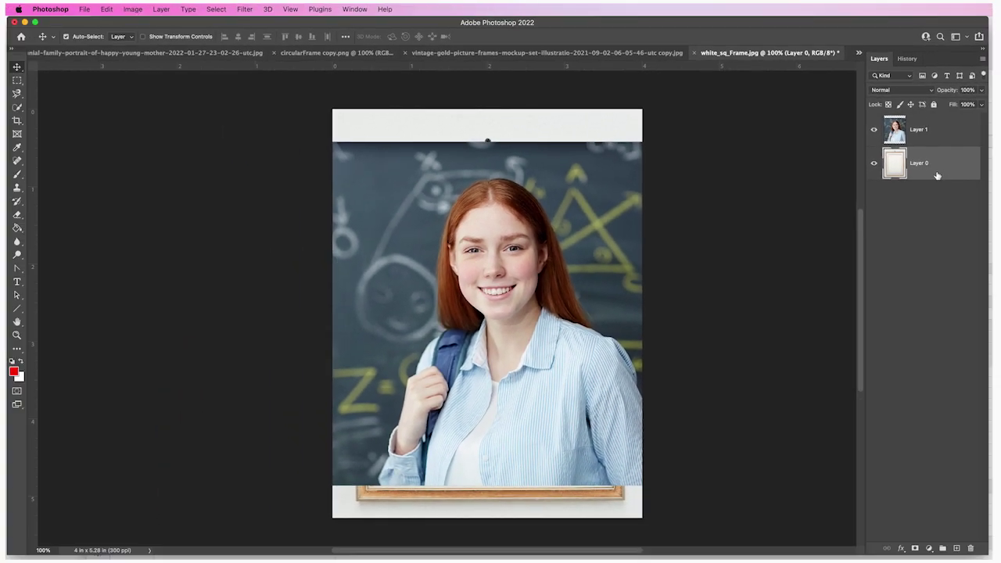
{"action": "left_click", "coordinate": [918, 160]}
{"action": "left_click_drag", "start_coordinate": [935, 161], "coordinate": [934, 125]}
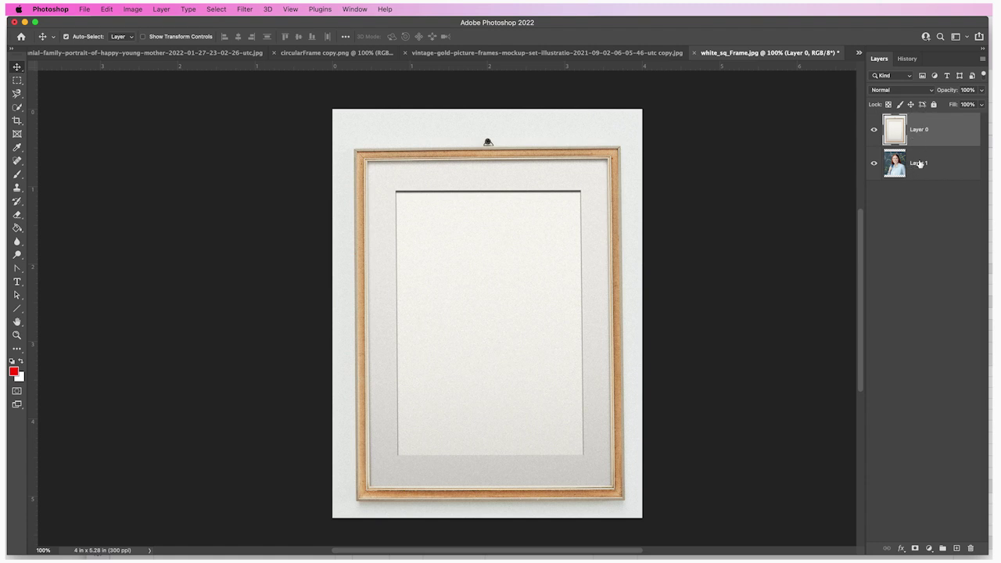
{"action": "scroll", "coordinate": [773, 474], "scroll_direction": "left", "scroll_amount": 1}
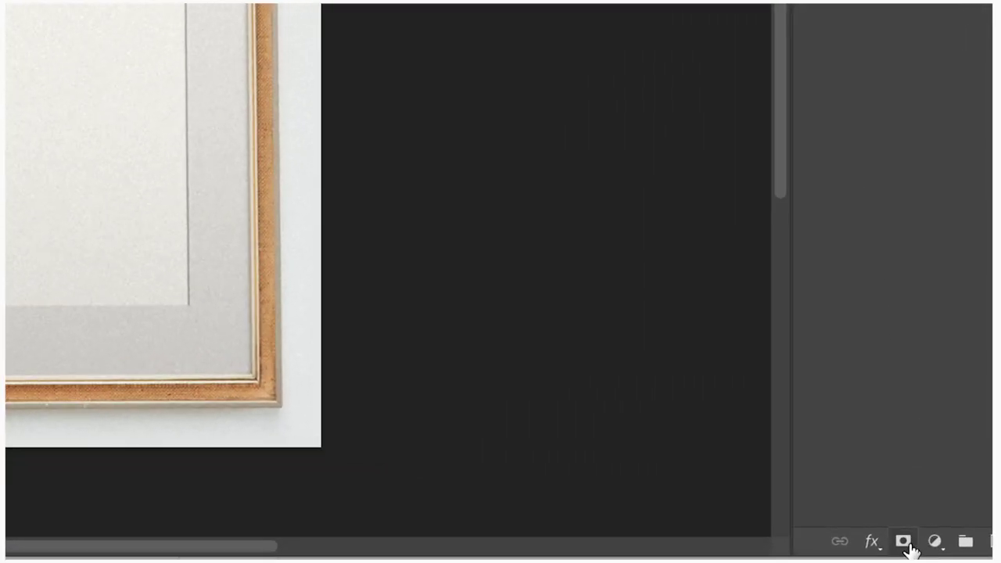
Add a layer mask to the frame layer and make black the foreground color
{"action": "left_click", "coordinate": [903, 543]}
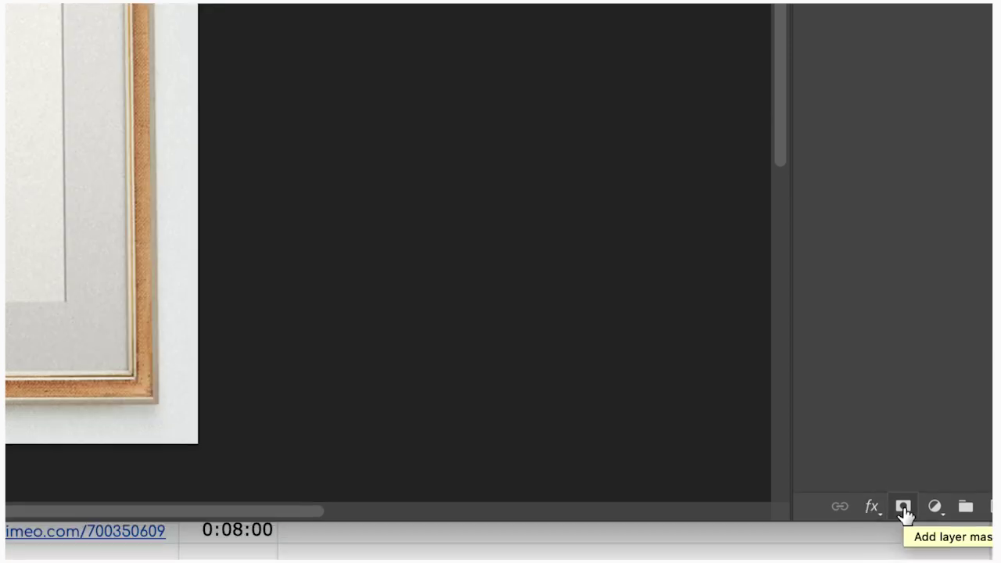
{"action": "left_click", "coordinate": [904, 507]}
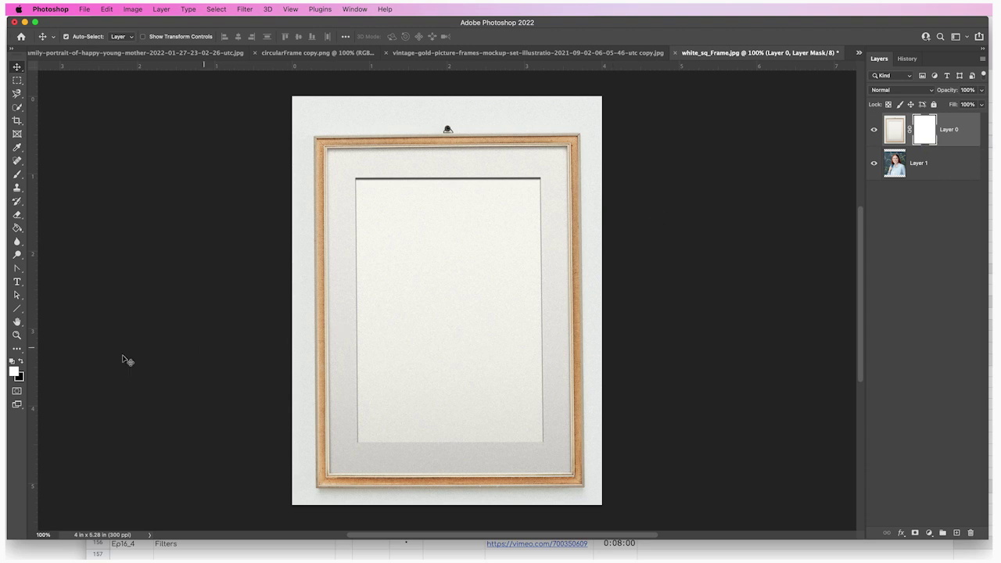
{"action": "left_click", "coordinate": [21, 362]}
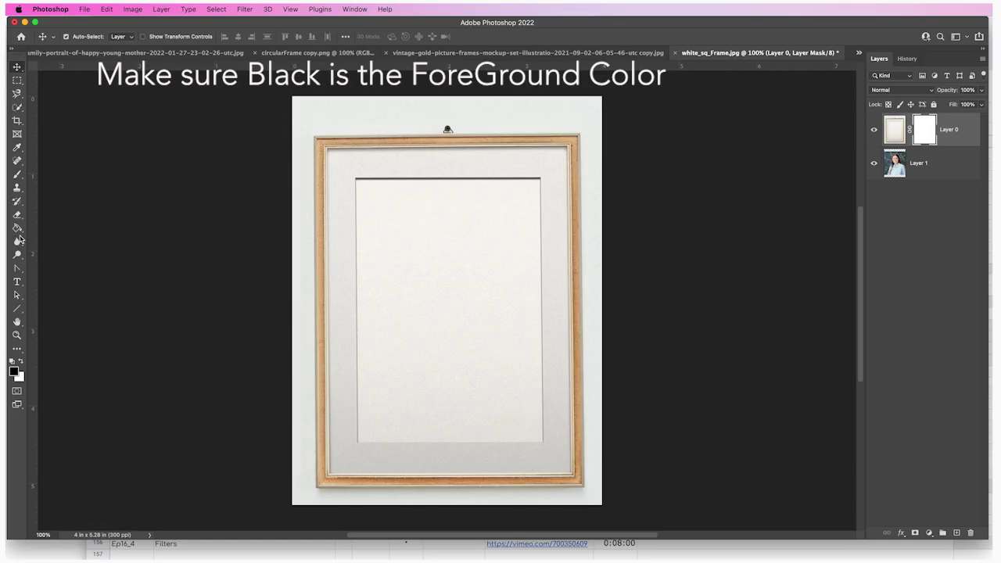
Try painting black on the frame's layer mask with the Brush to reveal the photo, and undo the stroke
{"action": "left_click", "coordinate": [14, 175]}
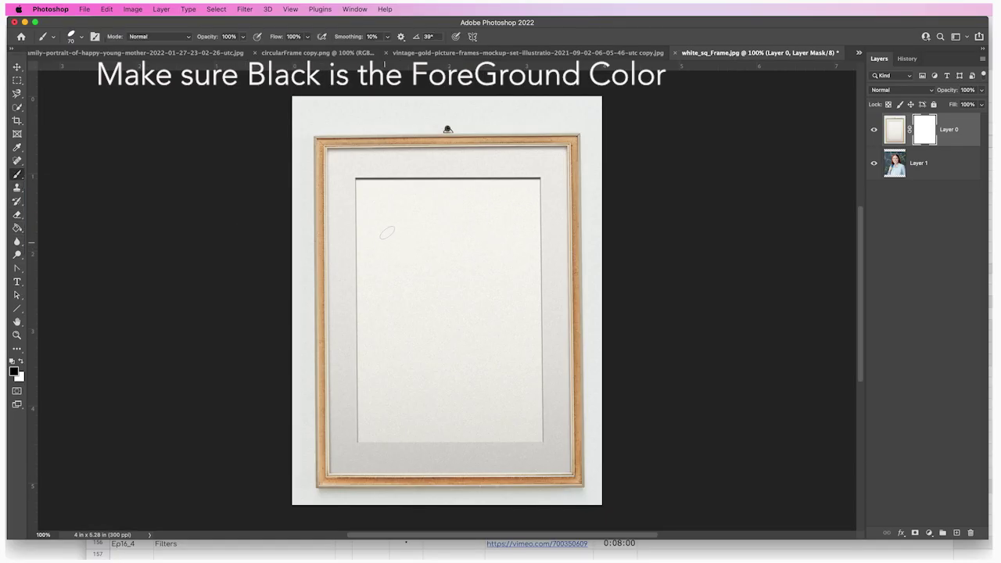
{"action": "mouse_move", "coordinate": [380, 205]}
{"action": "left_mouse_down"}
{"action": "mouse_move", "coordinate": [479, 253]}
{"action": "mouse_move", "coordinate": [493, 272]}
{"action": "mouse_move", "coordinate": [404, 313]}
{"action": "mouse_move", "coordinate": [501, 386]}
{"action": "mouse_move", "coordinate": [495, 400]}
{"action": "mouse_move", "coordinate": [403, 429]}
{"action": "left_mouse_up"}
{"action": "scroll", "coordinate": [422, 406], "scroll_direction": "down", "scroll_amount": 3}
{"action": "scroll", "coordinate": [423, 407], "scroll_direction": "left", "scroll_amount": 4}
{"action": "scroll", "coordinate": [453, 384], "scroll_direction": "right", "scroll_amount": 4}
{"action": "scroll", "coordinate": [453, 383], "scroll_direction": "up", "scroll_amount": 2}
{"action": "key", "text": "super+z"}
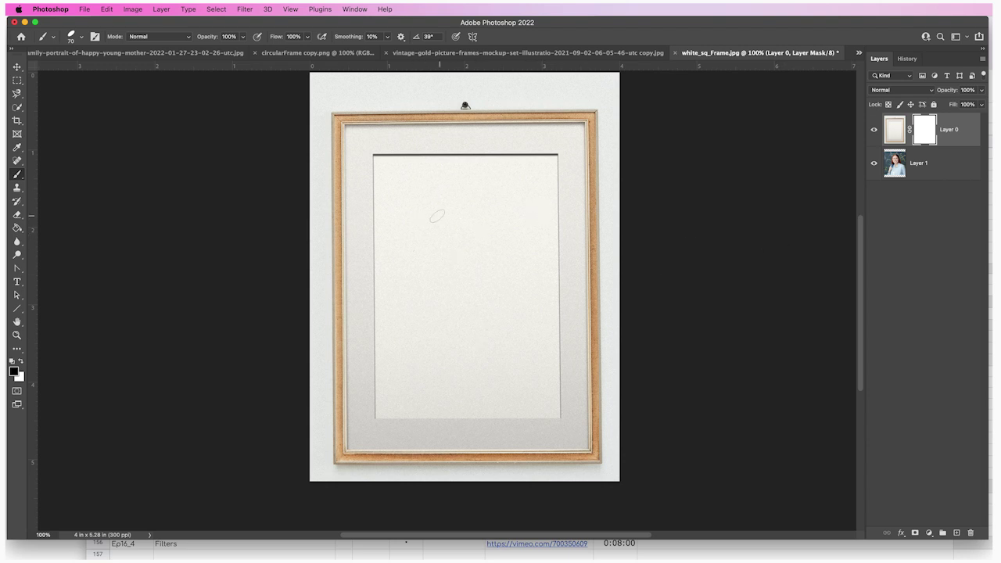
Try selecting the blank area inside the frame's mat with the Magic Wand at a tolerance of 40
{"action": "left_click", "coordinate": [16, 95]}
{"action": "left_click", "coordinate": [16, 107]}
{"action": "left_click_drag", "start_coordinate": [16, 107], "coordinate": [55, 127]}
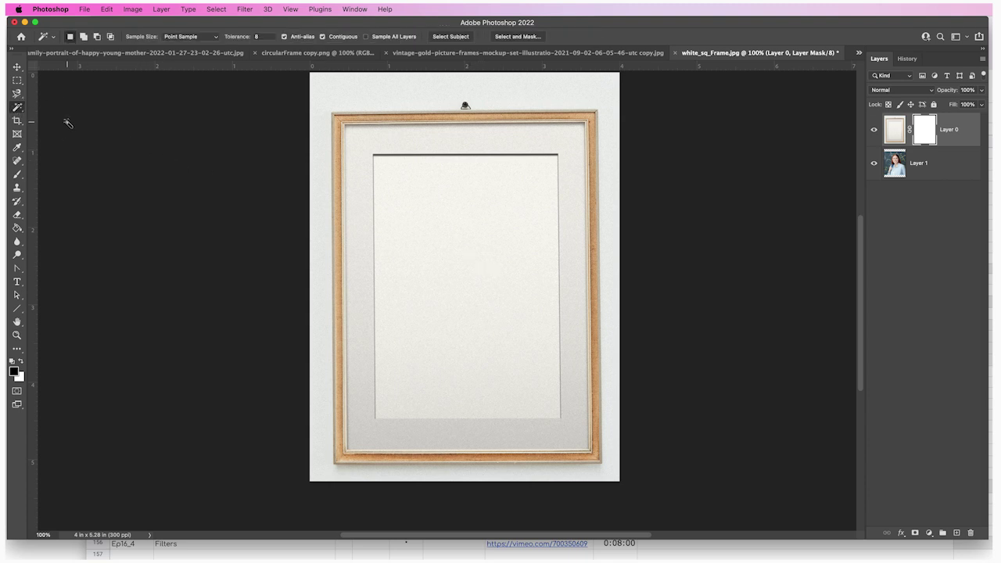
{"action": "double_click", "coordinate": [260, 36]}
{"action": "type", "text": "40"}
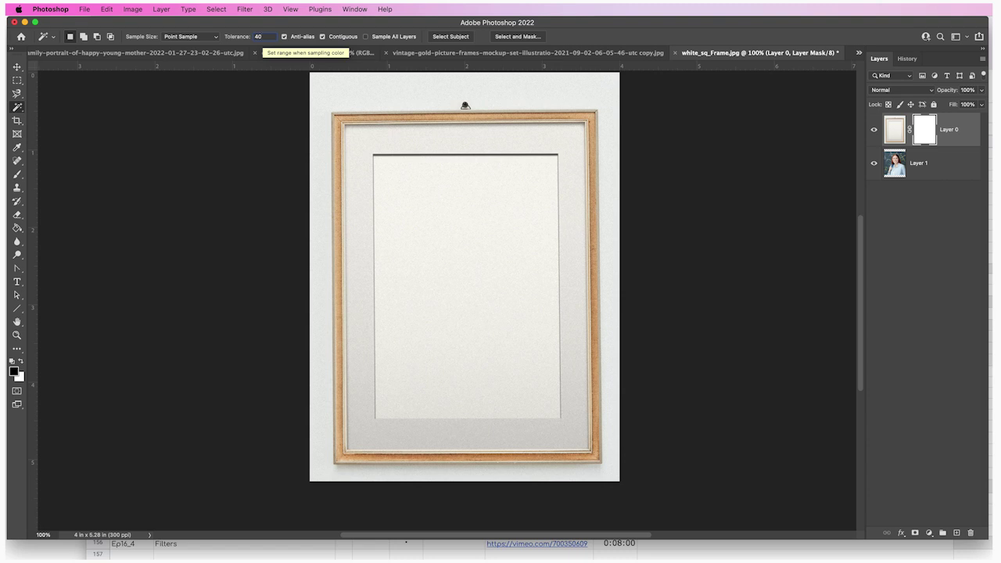
{"action": "left_click", "coordinate": [442, 204]}
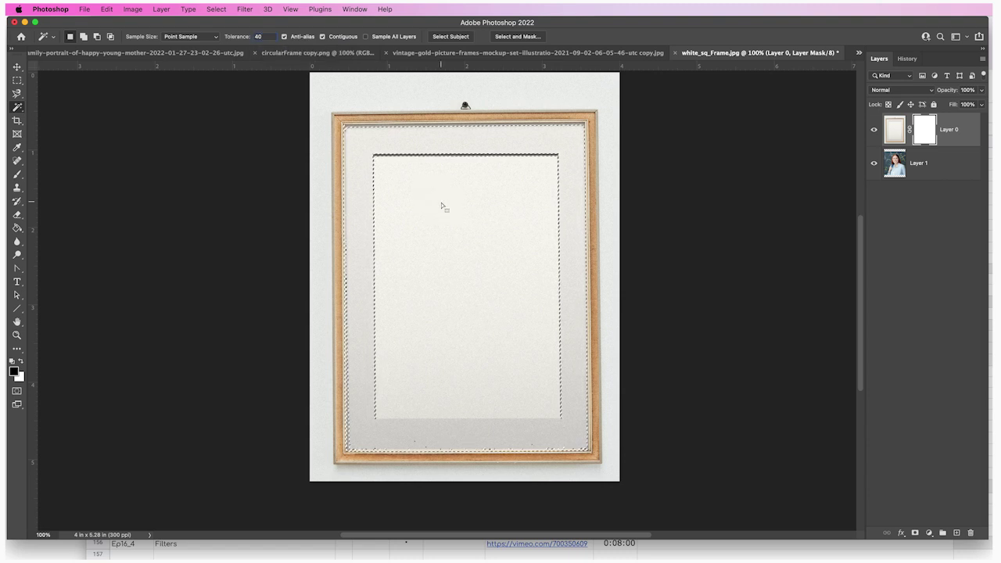
Set the Magic Wand tolerance to 20 and reselect the blank area inside the mat
{"action": "left_click", "coordinate": [244, 37]}
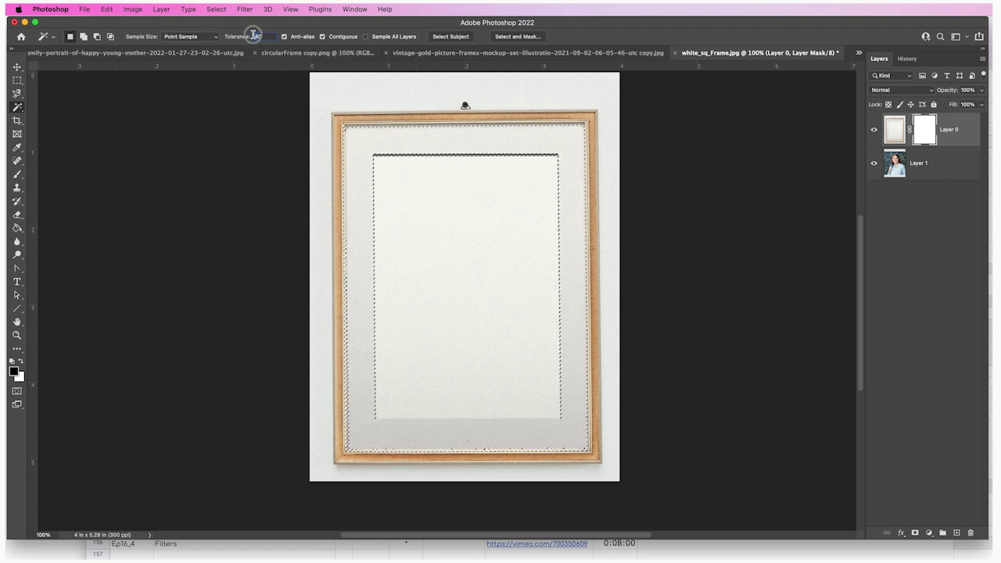
{"action": "type", "text": "20"}
{"action": "left_click", "coordinate": [454, 232]}
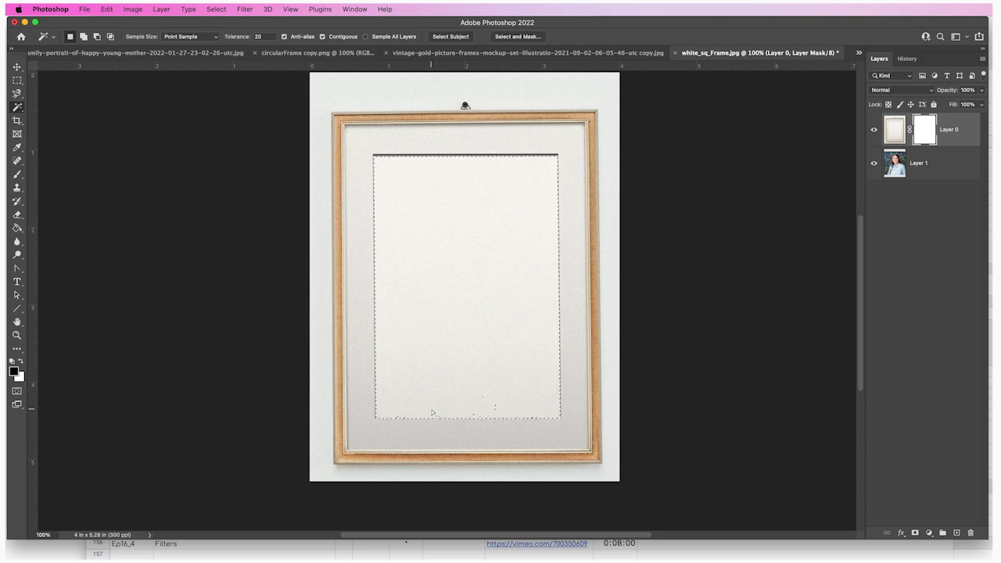
Fill the selected area of the frame's layer mask with black using the Paint Bucket
{"action": "left_click", "coordinate": [17, 228]}
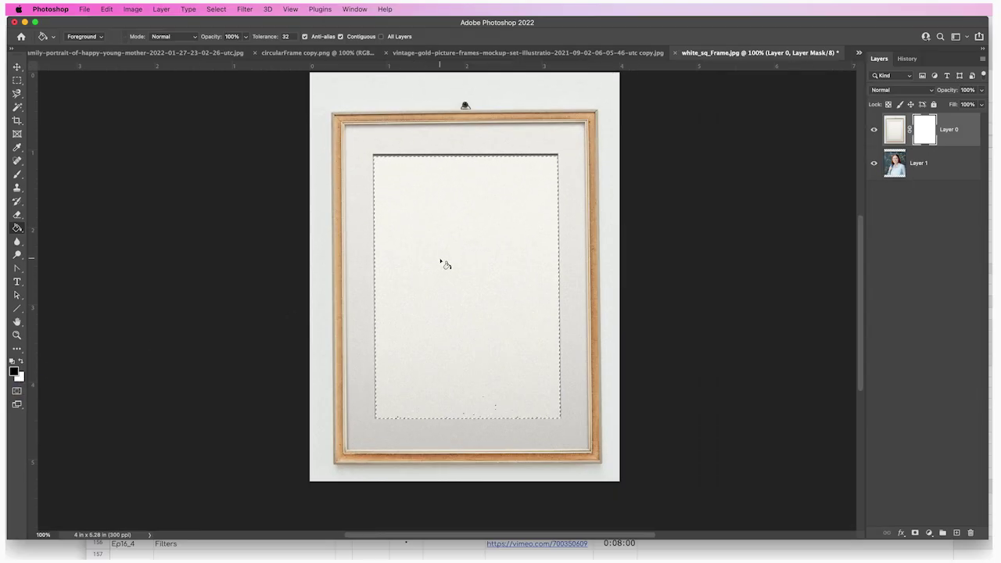
{"action": "scroll", "coordinate": [443, 264], "scroll_direction": "right", "scroll_amount": 2}
{"action": "left_click", "coordinate": [443, 263]}
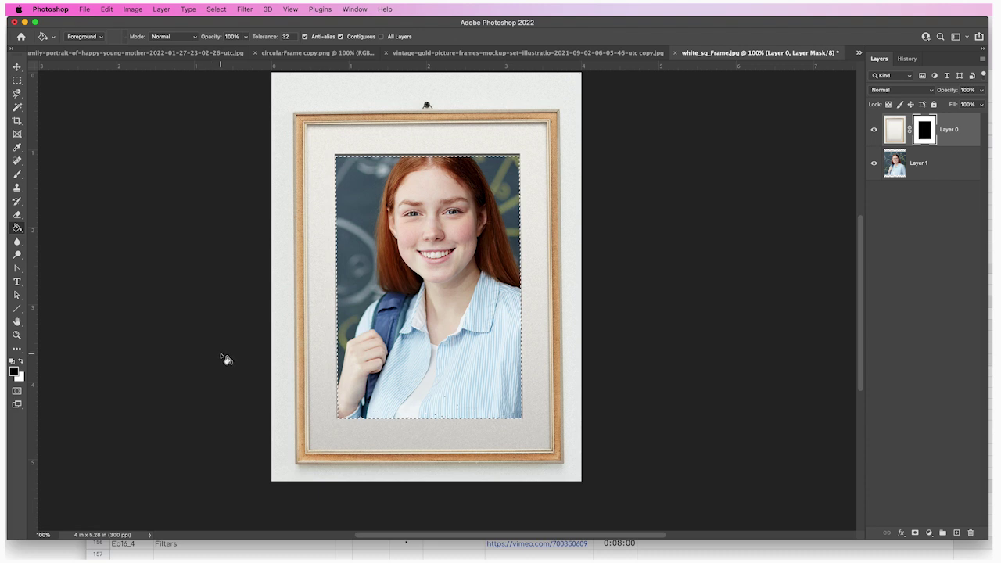
Clear the selection and shift the student photo on Layer 1 slightly left within the frame opening
{"action": "scroll", "coordinate": [223, 358], "scroll_direction": "up", "scroll_amount": 1}
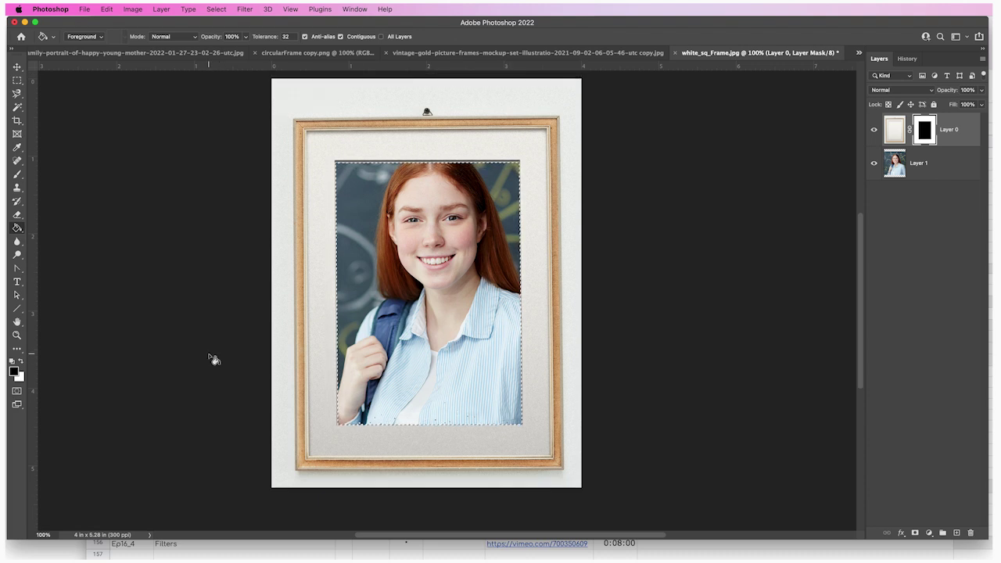
{"action": "left_click", "coordinate": [17, 68]}
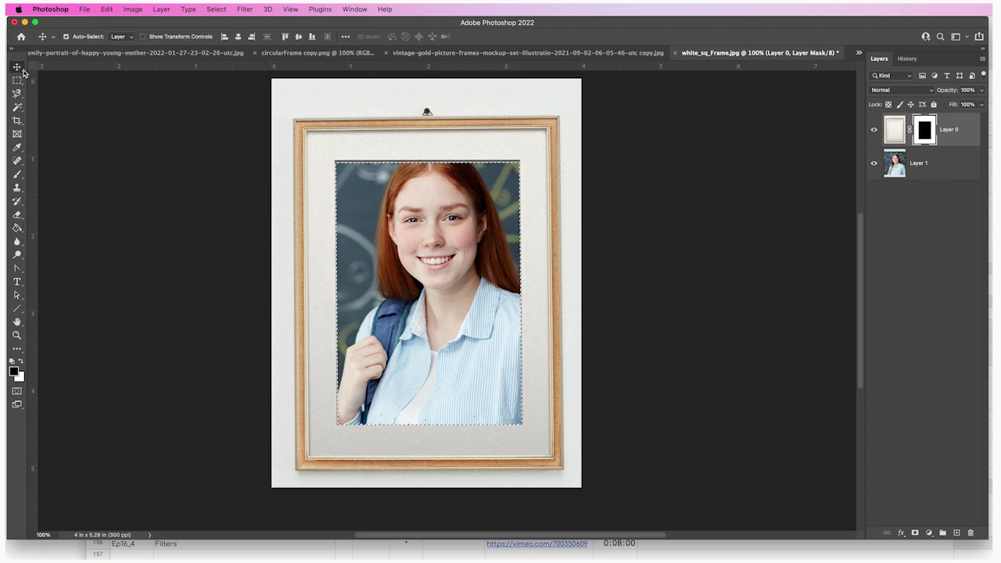
{"action": "left_click", "coordinate": [941, 169]}
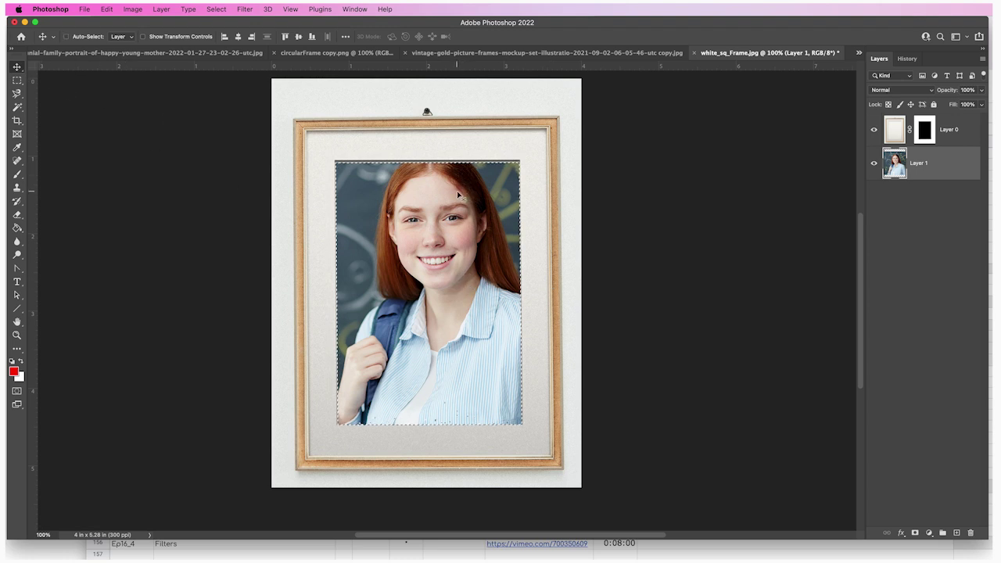
{"action": "left_click_drag", "start_coordinate": [468, 229], "coordinate": [424, 226]}
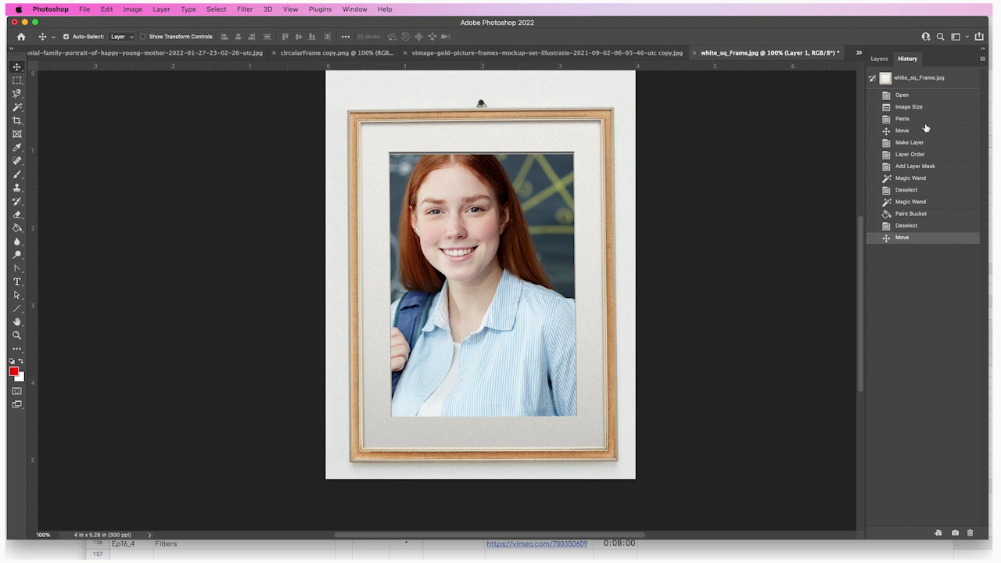
{"action": "left_click", "coordinate": [879, 59]}
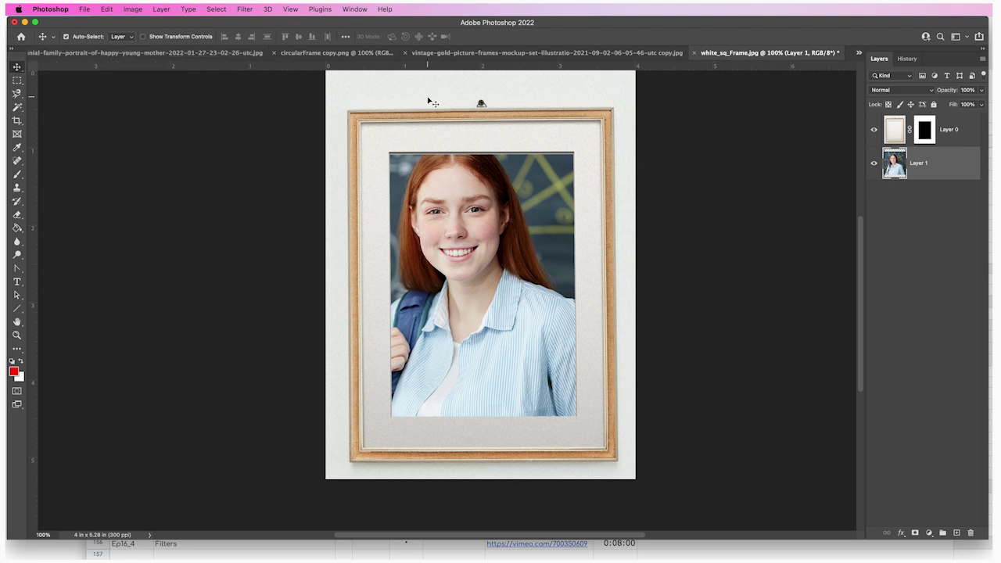
Check the pixel dimensions of the white_sq_Frame.jpg document without changing them
{"action": "left_click", "coordinate": [133, 9]}
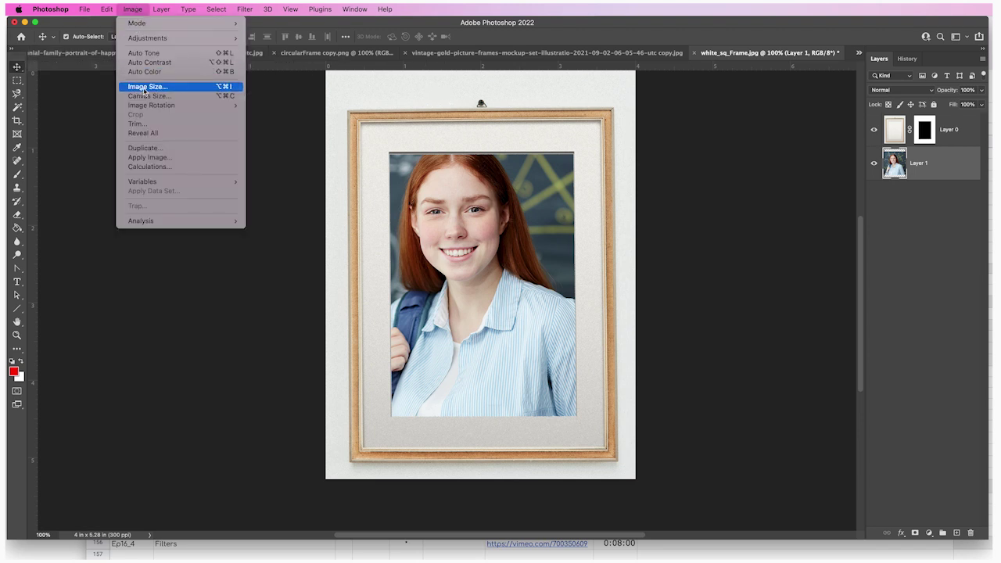
{"action": "left_click", "coordinate": [144, 87]}
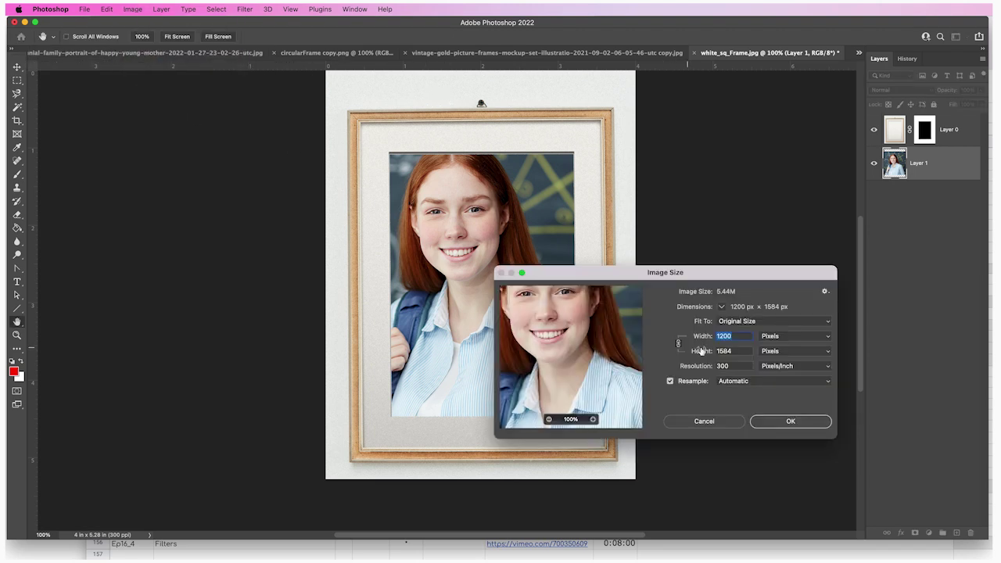
{"action": "left_click", "coordinate": [713, 422]}
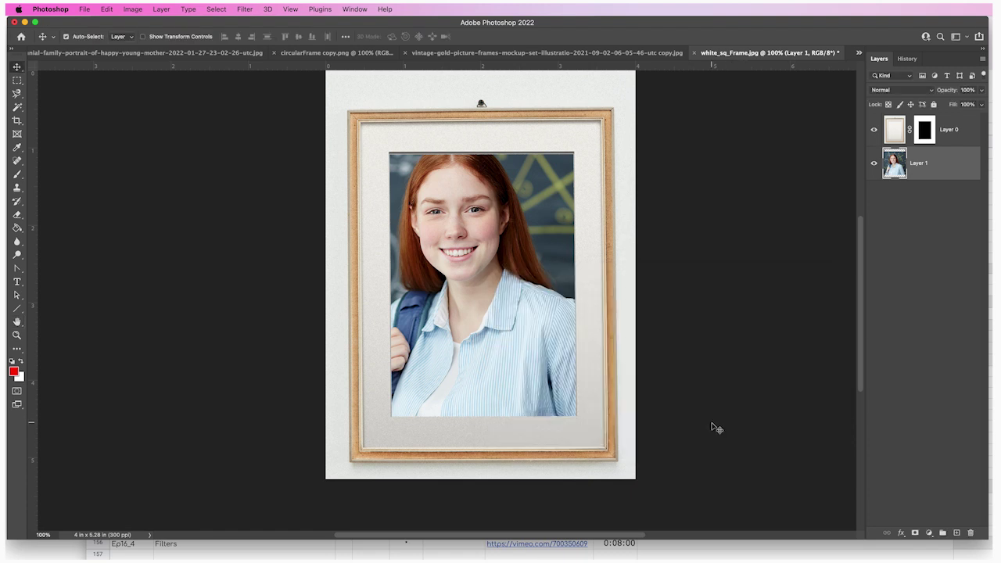
Resize the millennial family portrait image to 1500 pixels wide by 1000 pixels high, keeping its proportions
{"action": "left_click", "coordinate": [123, 54]}
{"action": "left_click", "coordinate": [134, 9]}
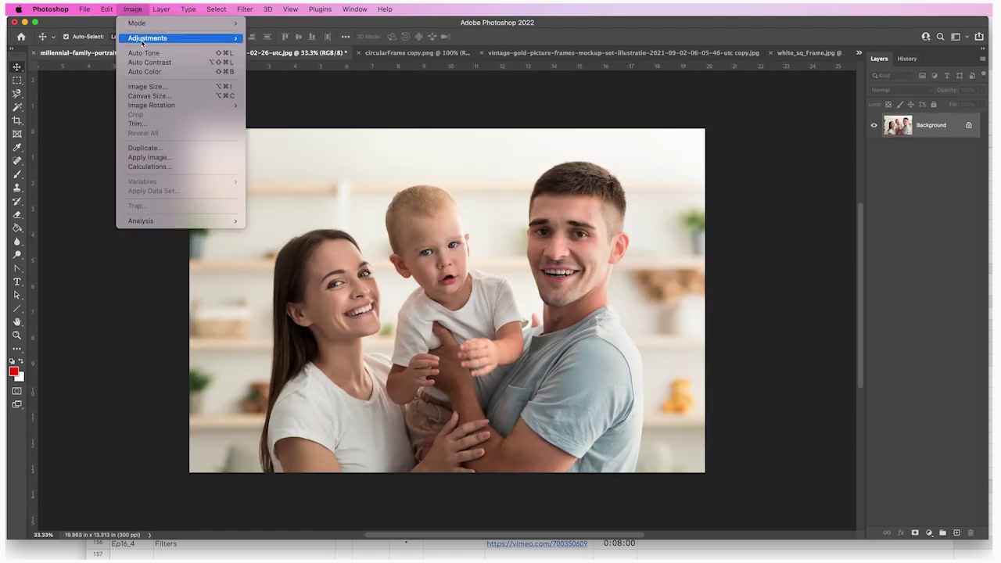
{"action": "left_click", "coordinate": [144, 85]}
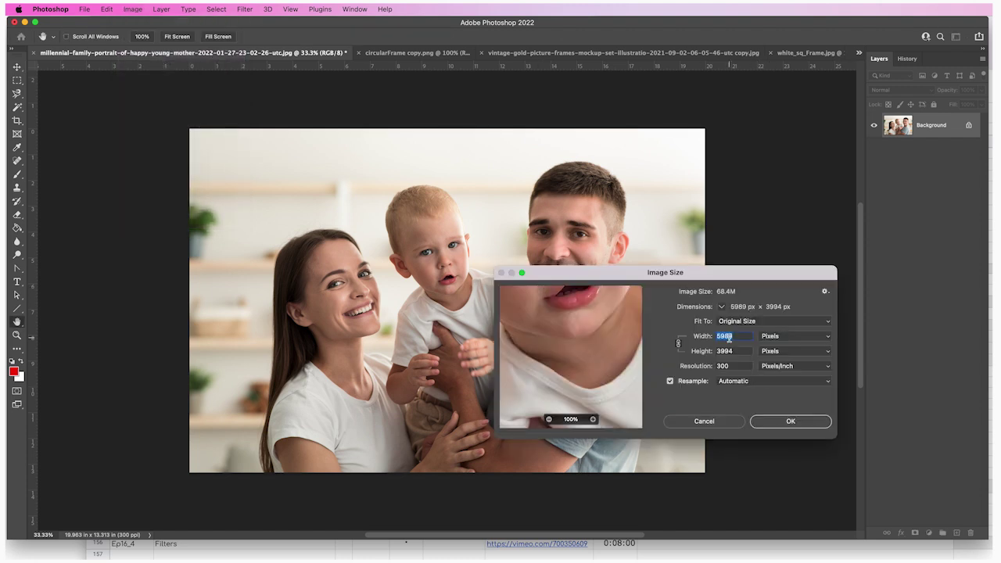
{"action": "left_click", "coordinate": [724, 337]}
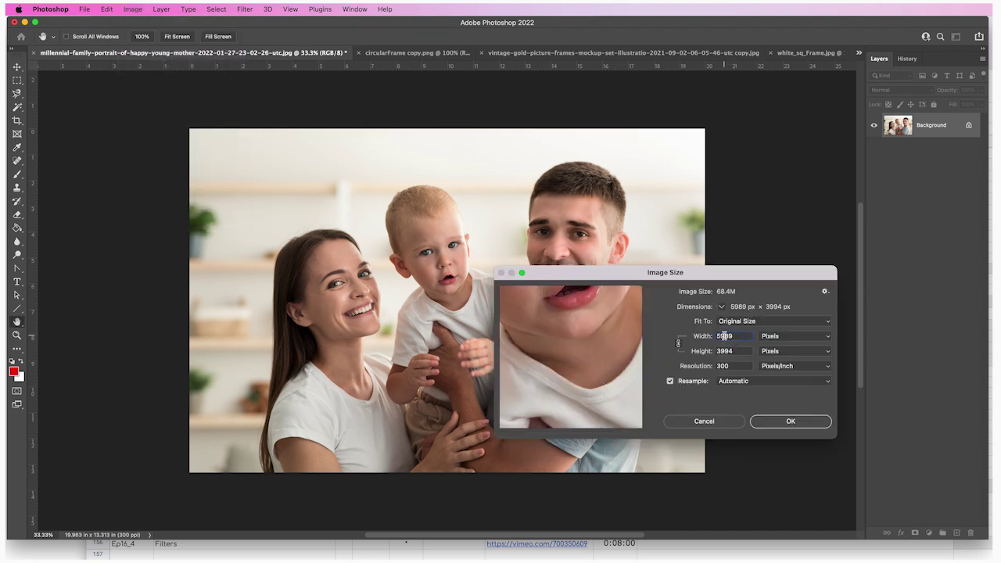
{"action": "key", "text": "BackSpace"}
{"action": "key", "text": "BackSpace"}
{"action": "type", "text": "15"}
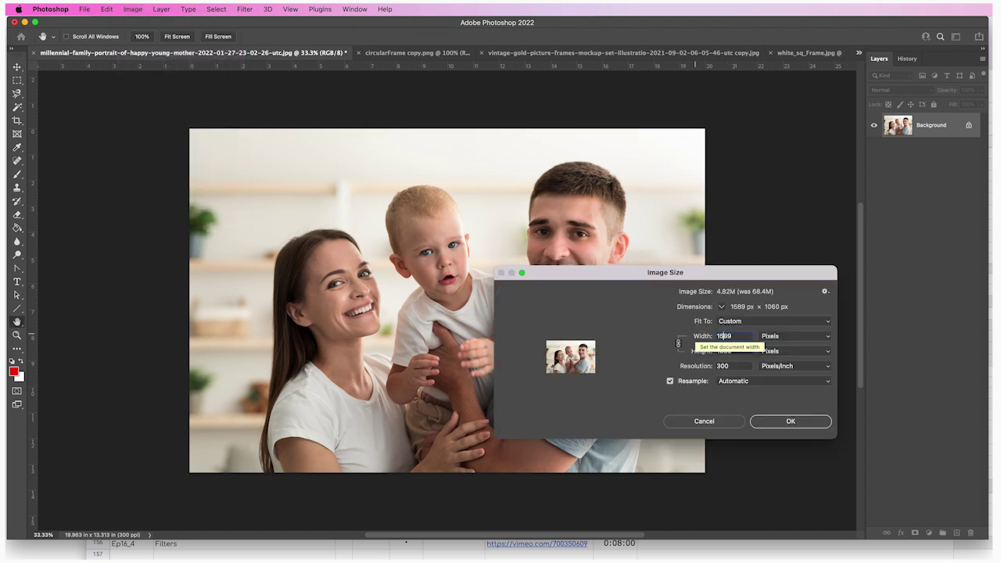
{"action": "left_click_drag", "start_coordinate": [723, 336], "coordinate": [755, 341]}
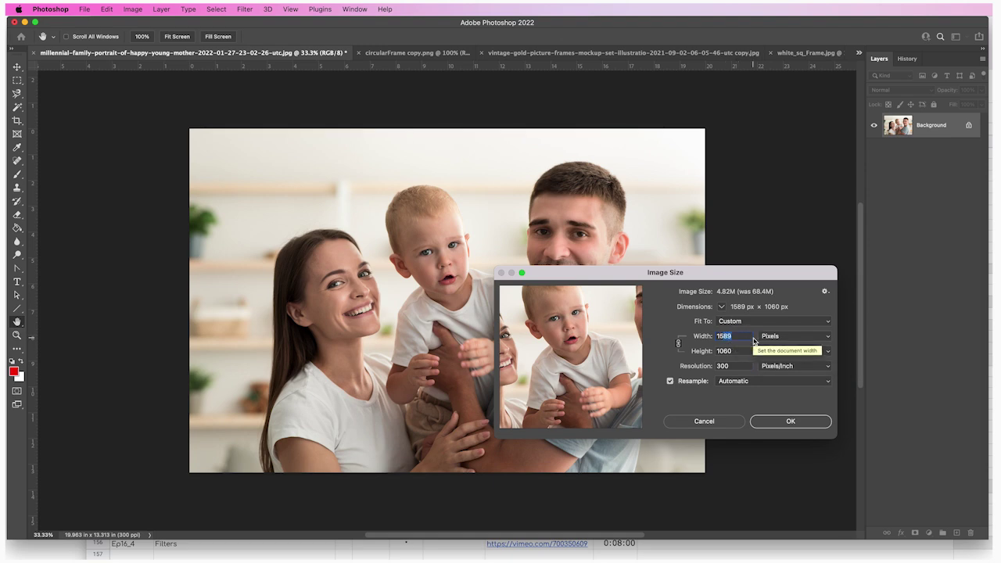
{"action": "type", "text": "00"}
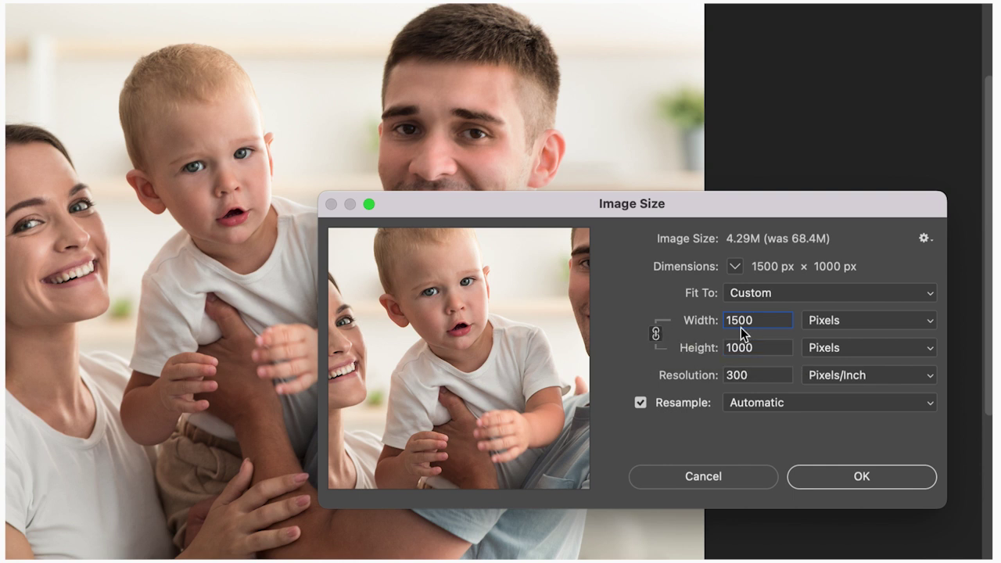
{"action": "mouse_move", "coordinate": [706, 328]}
{"action": "left_mouse_down"}
{"action": "mouse_move", "coordinate": [695, 329]}
{"action": "mouse_move", "coordinate": [719, 329]}
{"action": "mouse_move", "coordinate": [695, 329]}
{"action": "mouse_move", "coordinate": [707, 328]}
{"action": "left_mouse_up"}
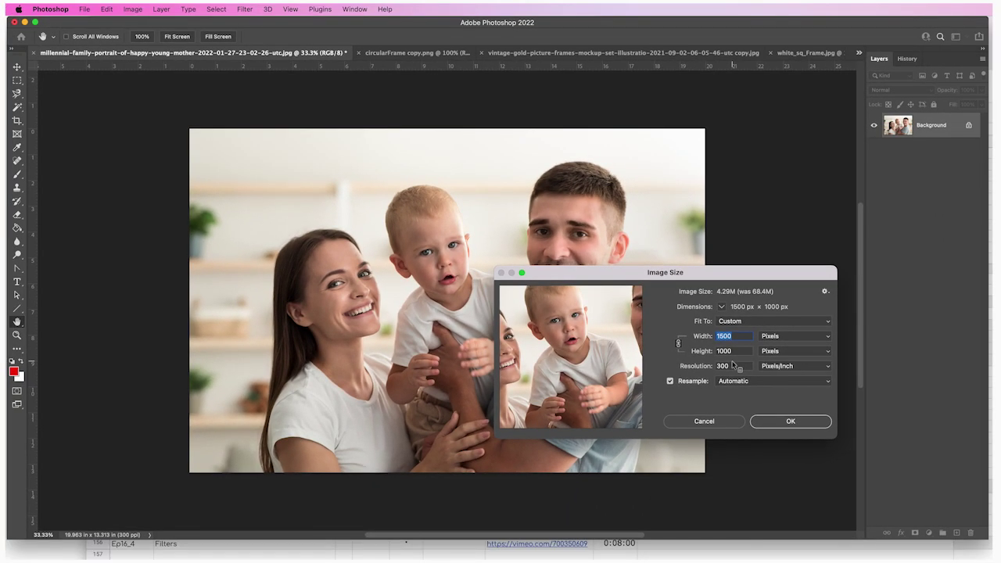
{"action": "left_click", "coordinate": [791, 421]}
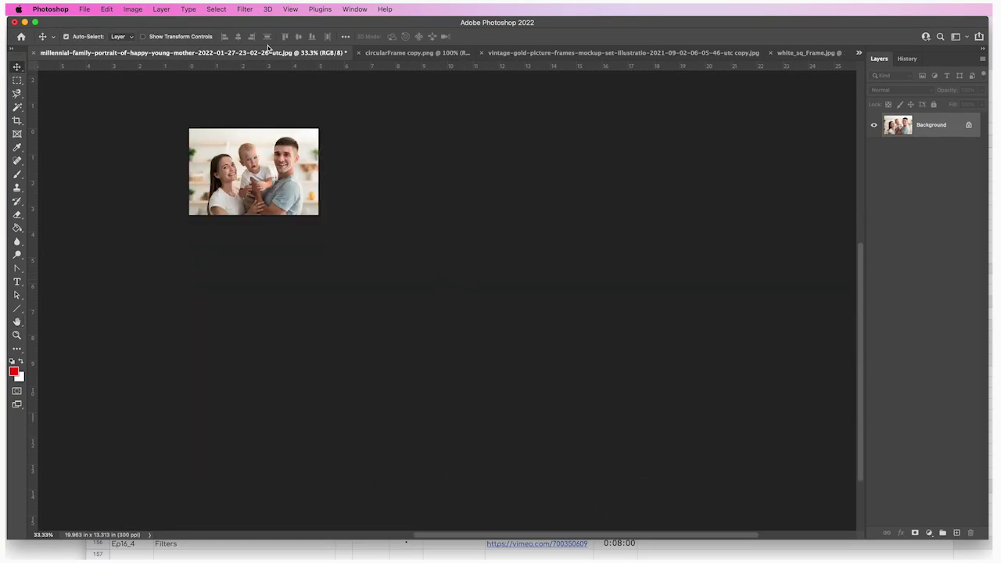
Select the entire family portrait image and copy it
{"action": "left_click", "coordinate": [216, 9]}
{"action": "left_click", "coordinate": [215, 22]}
{"action": "left_click", "coordinate": [106, 9]}
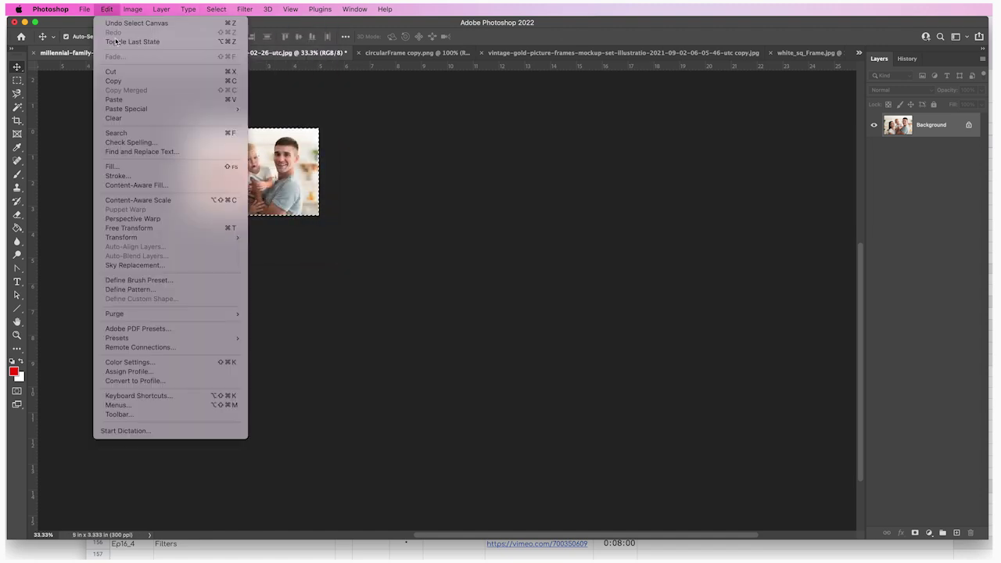
{"action": "left_click", "coordinate": [114, 81]}
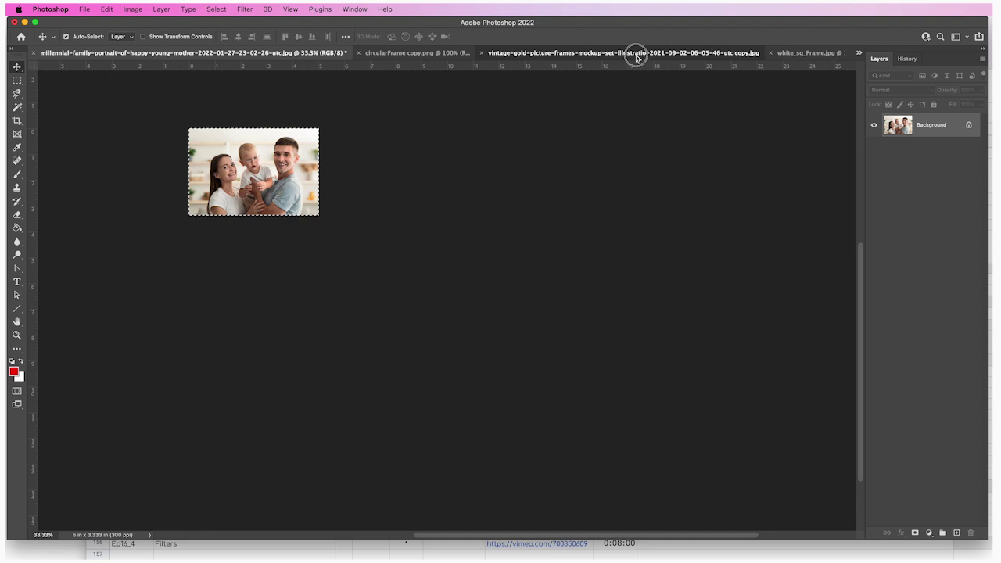
Paste the copied family photo into white_sq_Frame.jpg above the student photo, accepting the color profile conversion
{"action": "left_click", "coordinate": [638, 55]}
{"action": "left_click", "coordinate": [786, 55]}
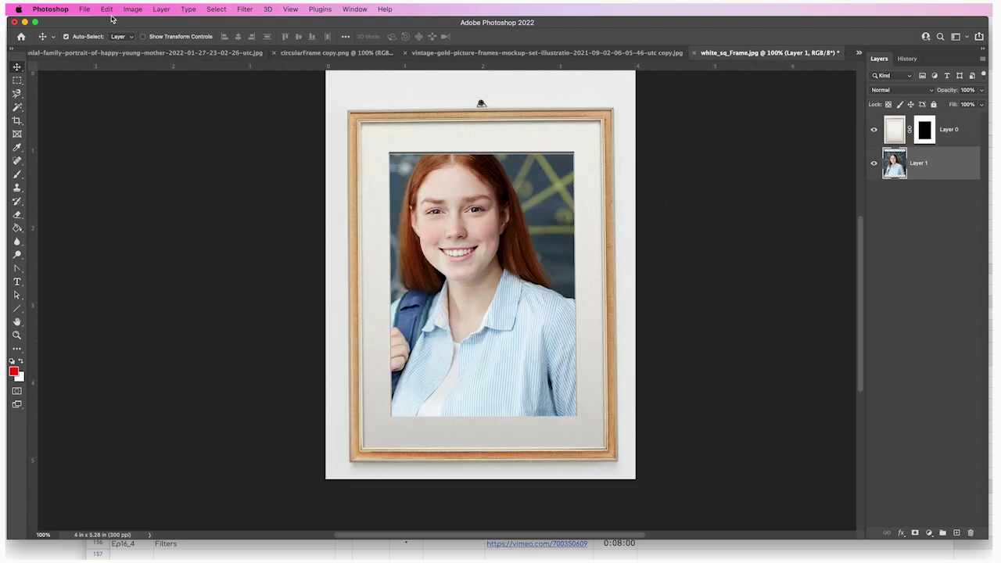
{"action": "key", "text": "super+v"}
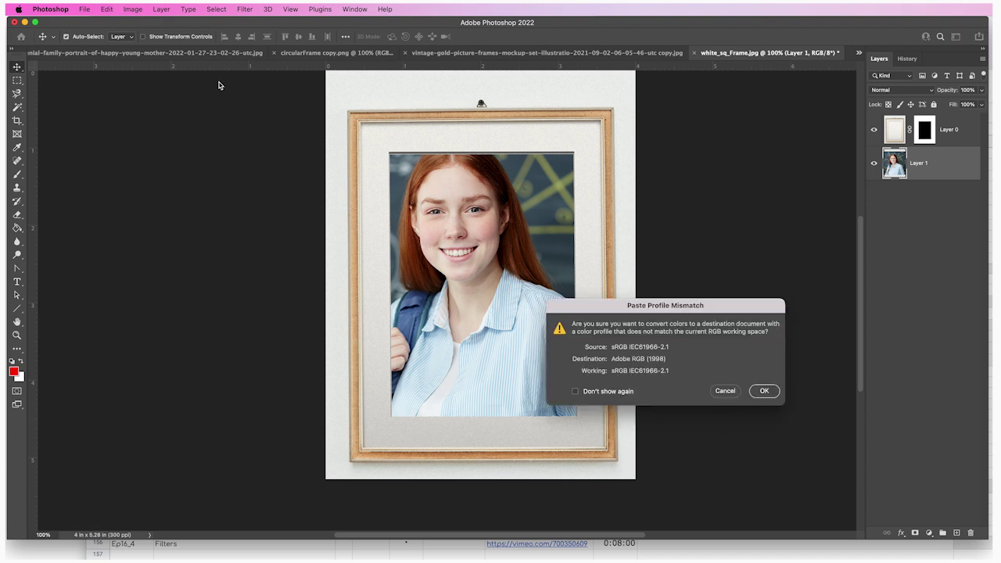
{"action": "left_click", "coordinate": [764, 391]}
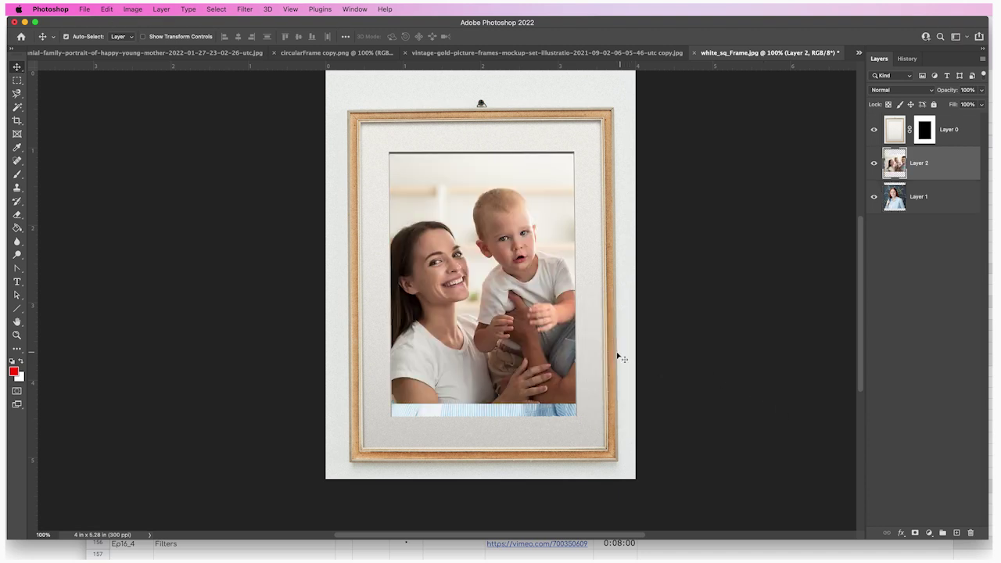
Move the family photo slightly down and to the right within the portrait frame opening
{"action": "scroll", "coordinate": [550, 336], "scroll_direction": "left", "scroll_amount": 3}
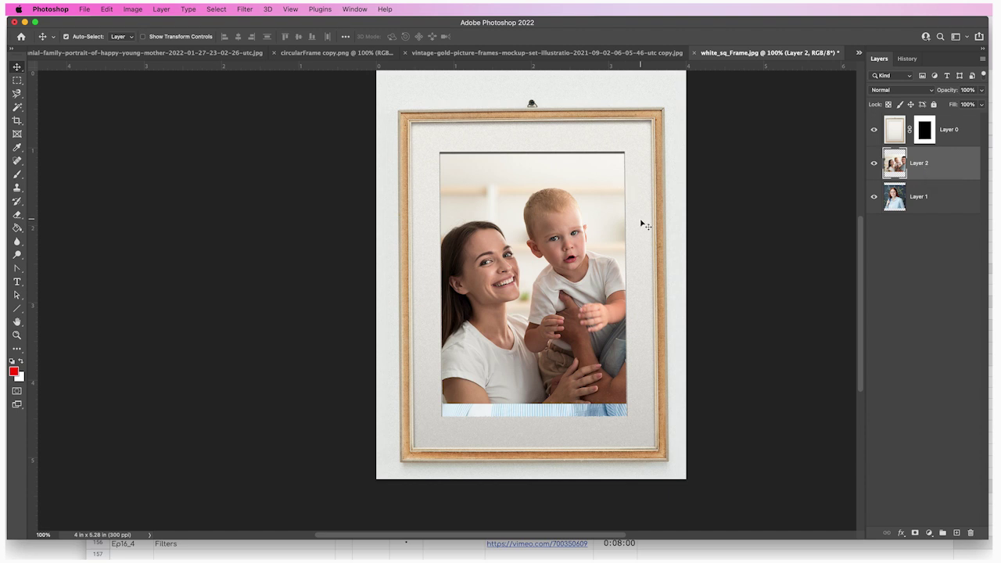
{"action": "right_click", "coordinate": [600, 271]}
{"action": "left_click", "coordinate": [606, 274]}
{"action": "left_click_drag", "start_coordinate": [565, 278], "coordinate": [570, 283]}
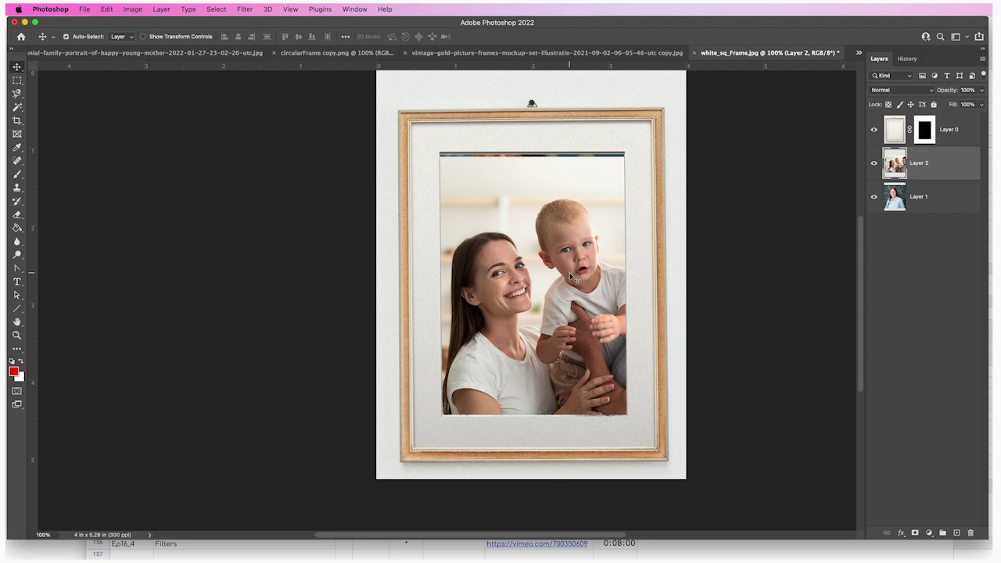
Try scaling the family photo to about 62% with Free Transform and centering it over the frame opening
{"action": "left_click", "coordinate": [108, 10]}
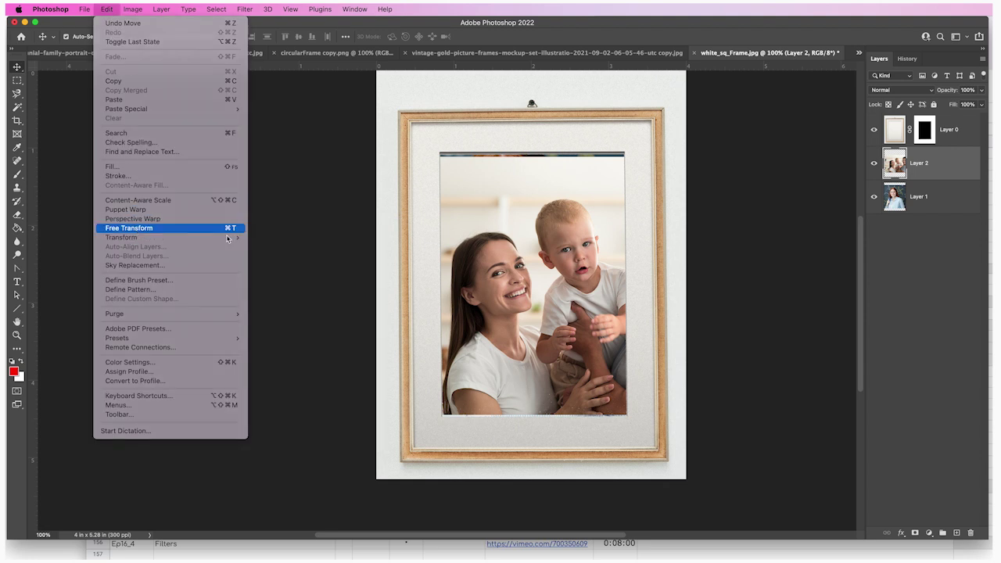
{"action": "left_click", "coordinate": [132, 228]}
{"action": "left_click_drag", "start_coordinate": [387, 156], "coordinate": [535, 251]}
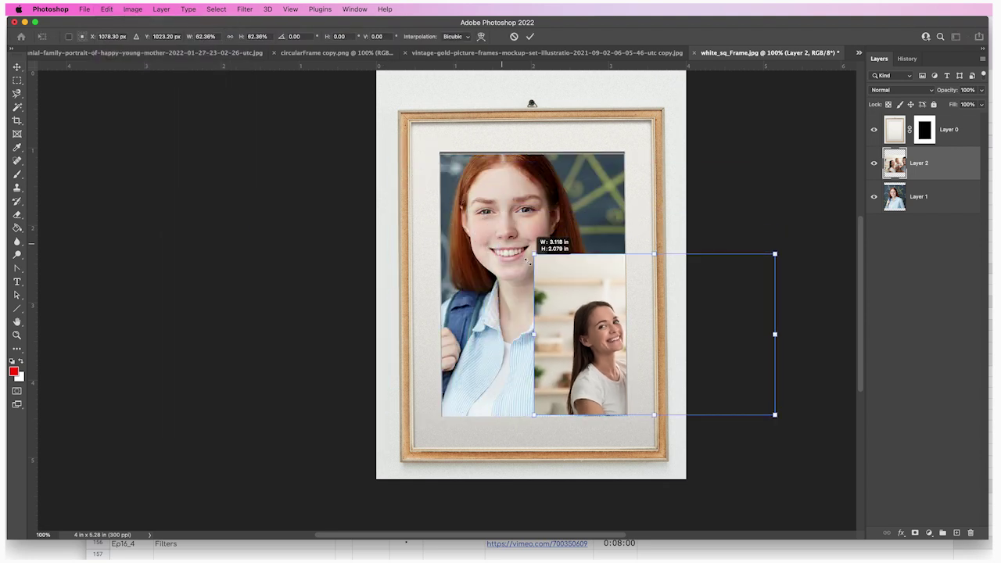
{"action": "left_click_drag", "start_coordinate": [555, 304], "coordinate": [442, 267]}
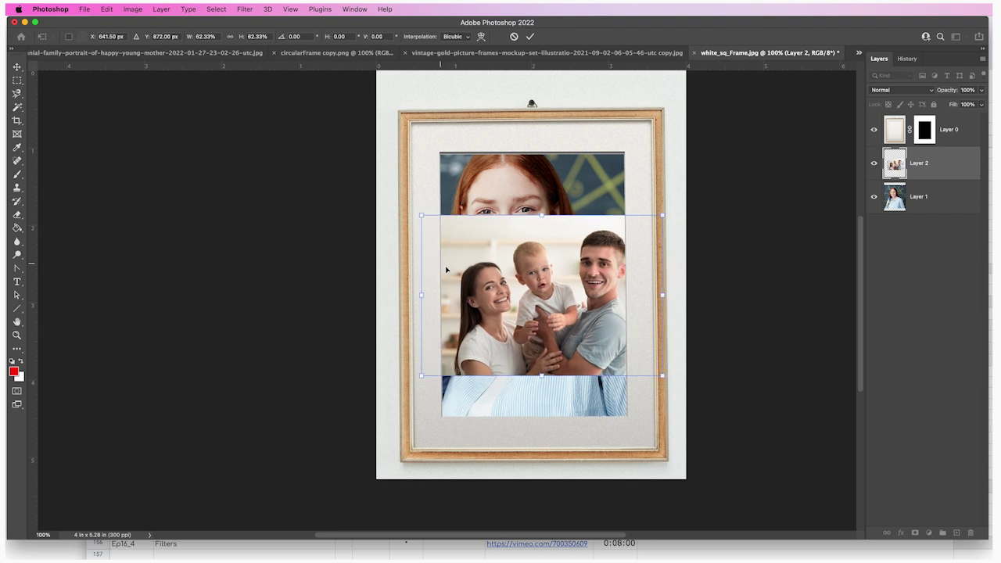
Delete the family photo layer and the student photo layer, keeping only the masked frame layer
{"action": "left_click_drag", "start_coordinate": [946, 173], "coordinate": [970, 533]}
{"action": "left_click_drag", "start_coordinate": [947, 168], "coordinate": [970, 533]}
{"action": "scroll", "coordinate": [504, 348], "scroll_direction": "up", "scroll_amount": 5}
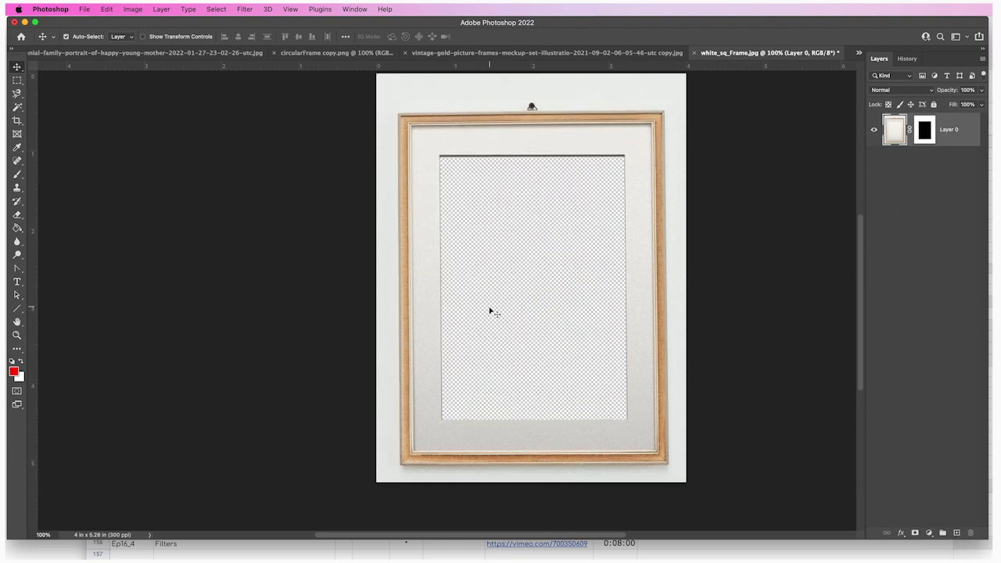
Rotate the frame image 90° counter clockwise to make it landscape
{"action": "left_click", "coordinate": [133, 9]}
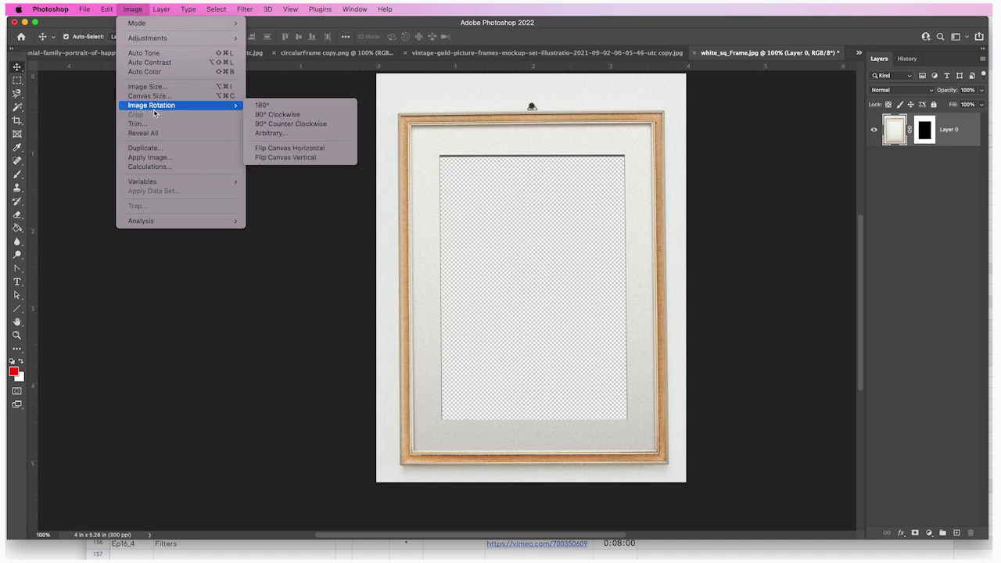
{"action": "mouse_move", "coordinate": [222, 105]}
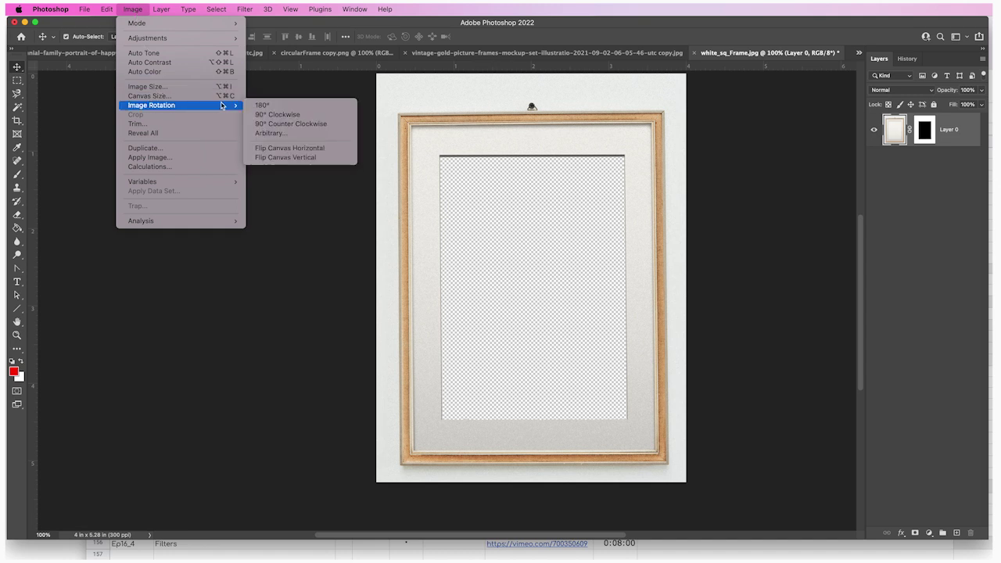
{"action": "left_click", "coordinate": [277, 124]}
{"action": "scroll", "coordinate": [282, 149], "scroll_direction": "right", "scroll_amount": 5}
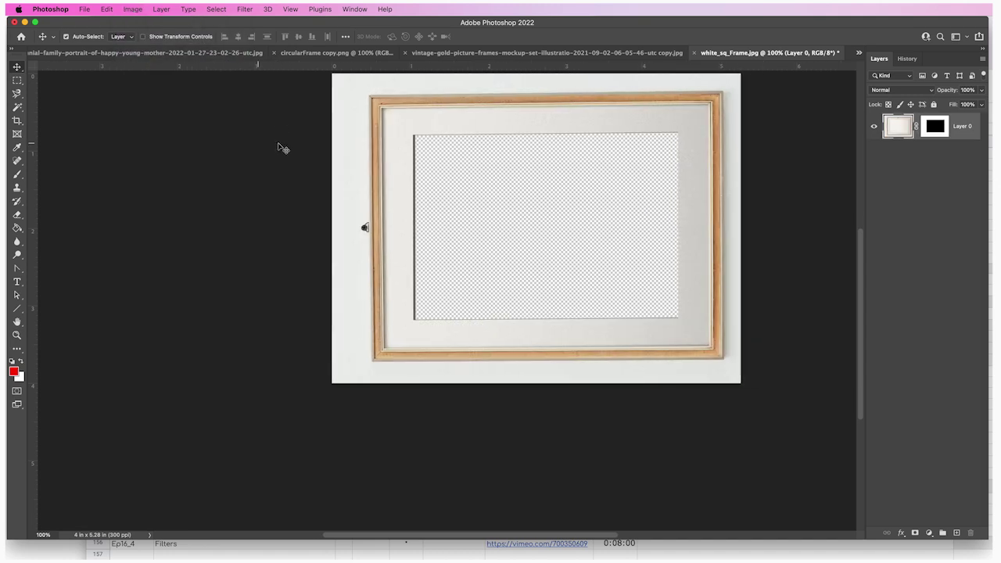
{"action": "scroll", "coordinate": [282, 149], "scroll_direction": "up", "scroll_amount": 2}
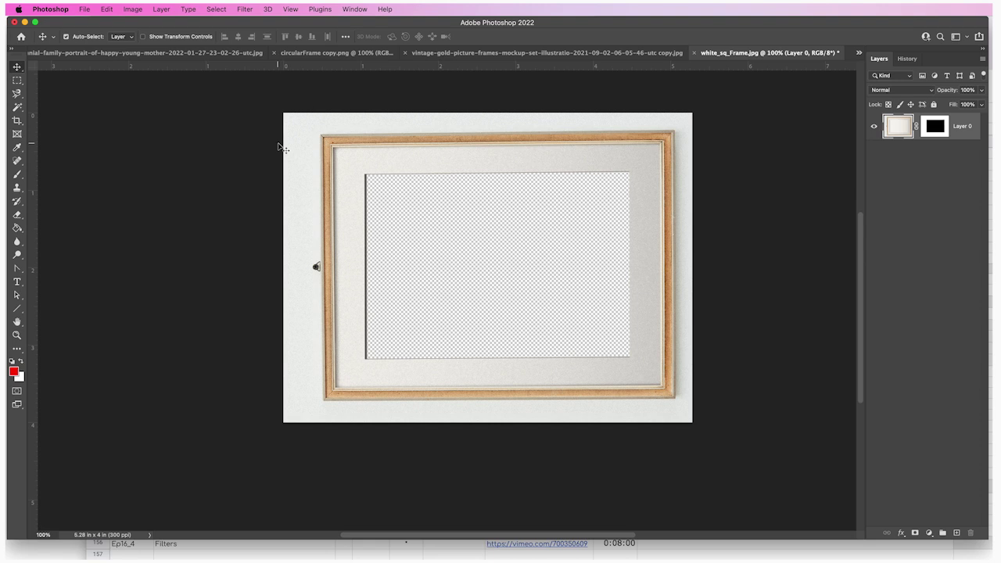
Paste the copied family photo into the rotated white_sq_Frame.jpg and place its layer beneath the frame layer
{"action": "left_click", "coordinate": [109, 52]}
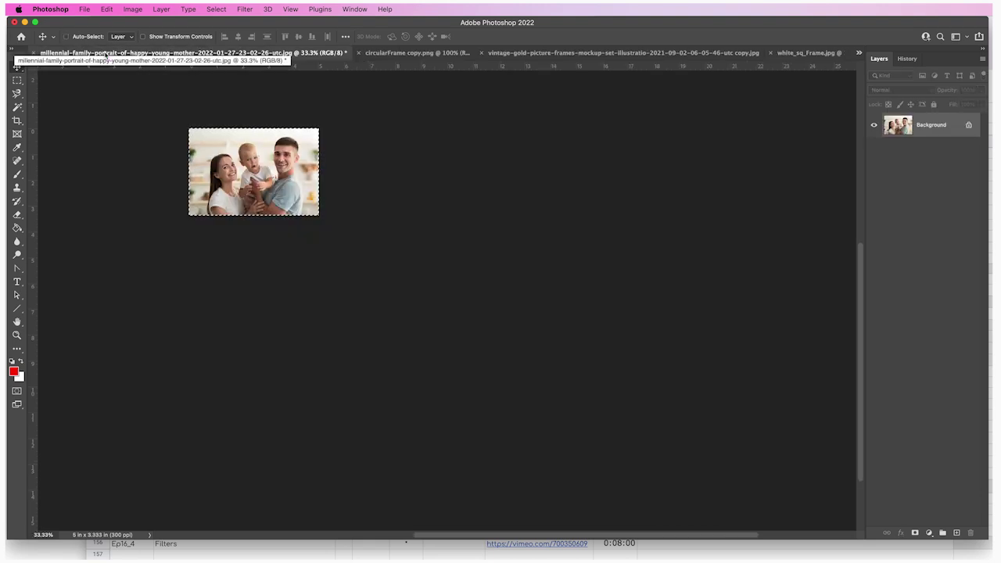
{"action": "left_click", "coordinate": [648, 56]}
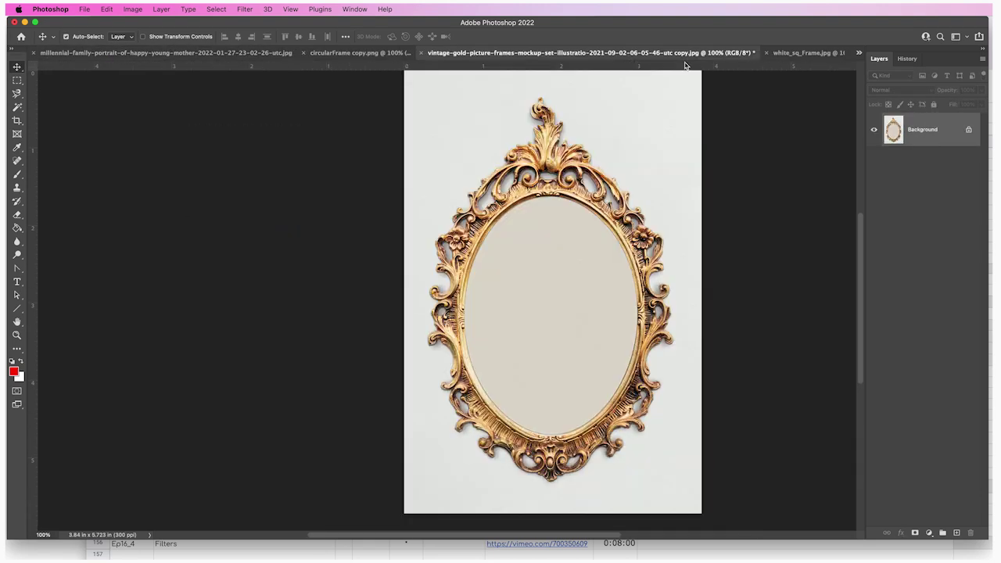
{"action": "left_click", "coordinate": [802, 55]}
{"action": "key", "text": "super+v"}
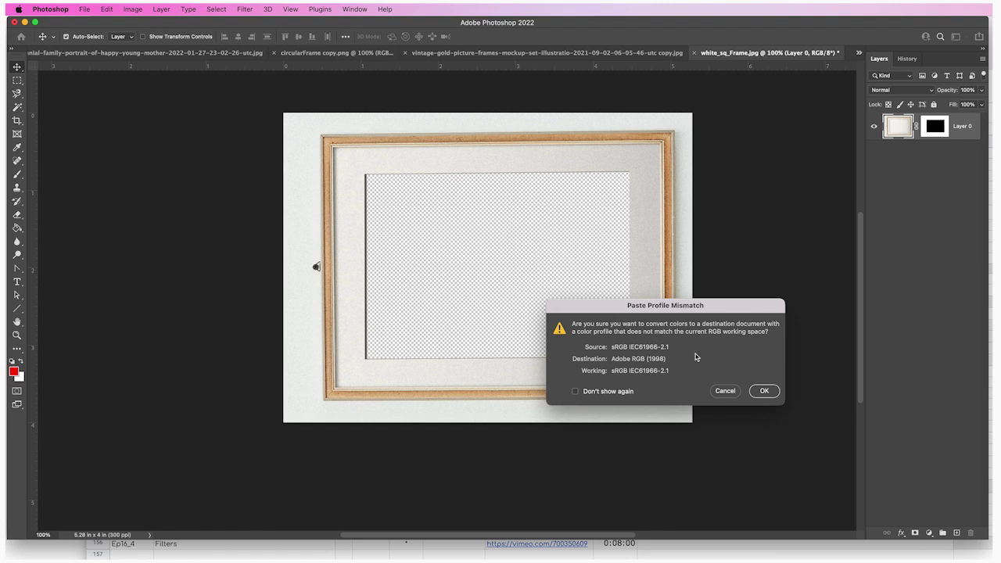
{"action": "left_click", "coordinate": [770, 393]}
{"action": "left_click_drag", "start_coordinate": [535, 295], "coordinate": [536, 300]}
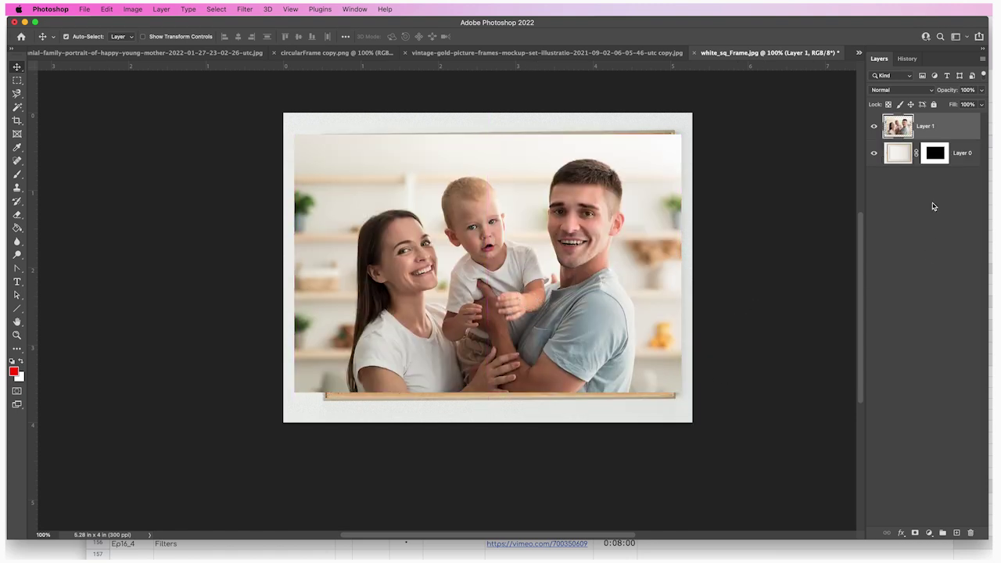
{"action": "left_click_drag", "start_coordinate": [932, 137], "coordinate": [935, 178]}
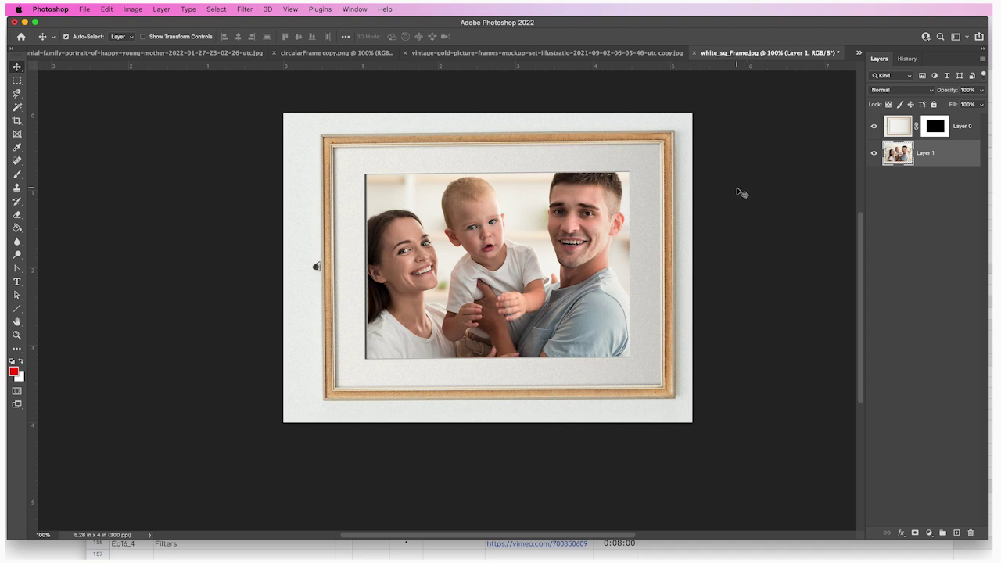
Switch to the vintage gold picture frame document and check its image size in pixels
{"action": "left_click", "coordinate": [491, 54]}
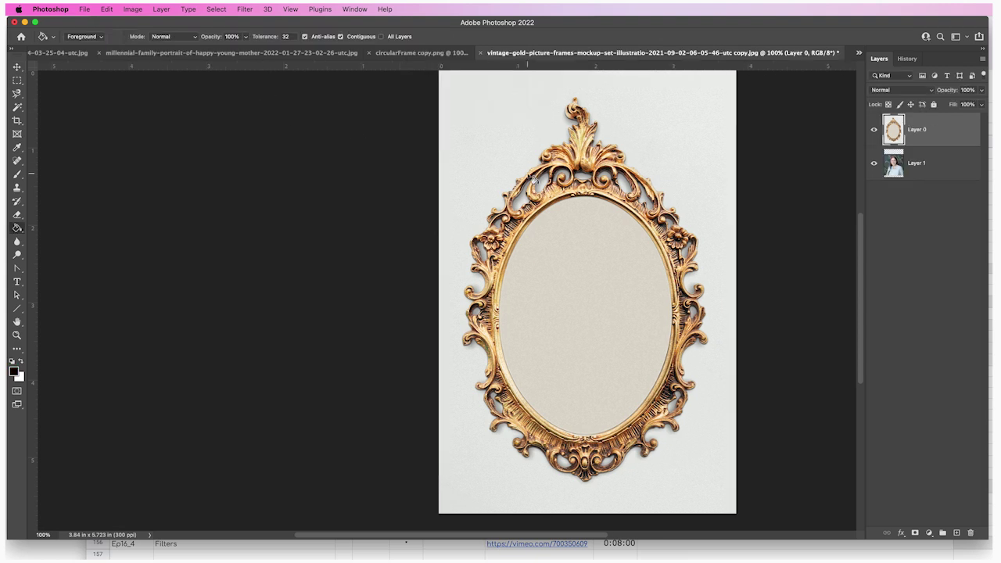
{"action": "scroll", "coordinate": [429, 176], "scroll_direction": "right", "scroll_amount": 2}
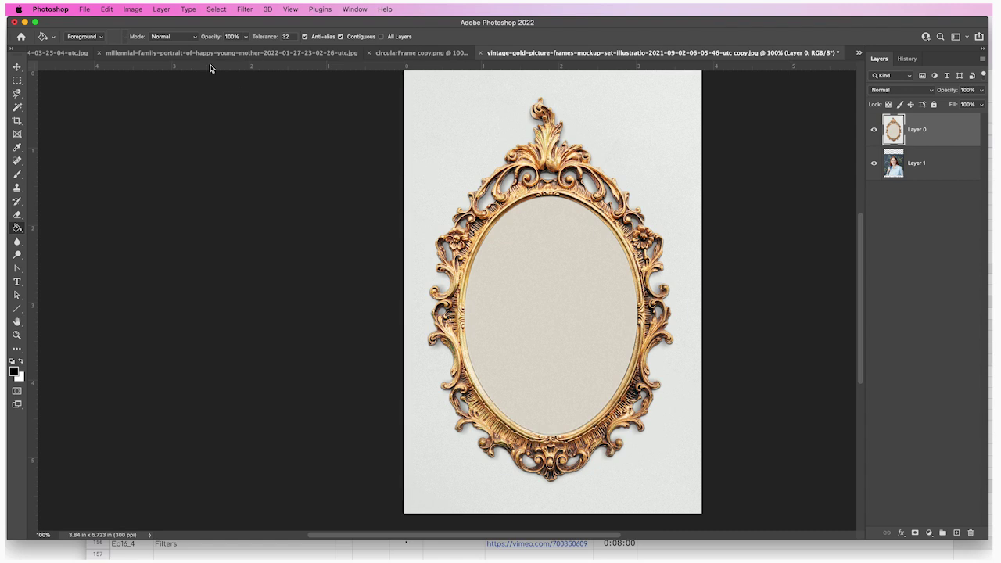
{"action": "left_click", "coordinate": [135, 9]}
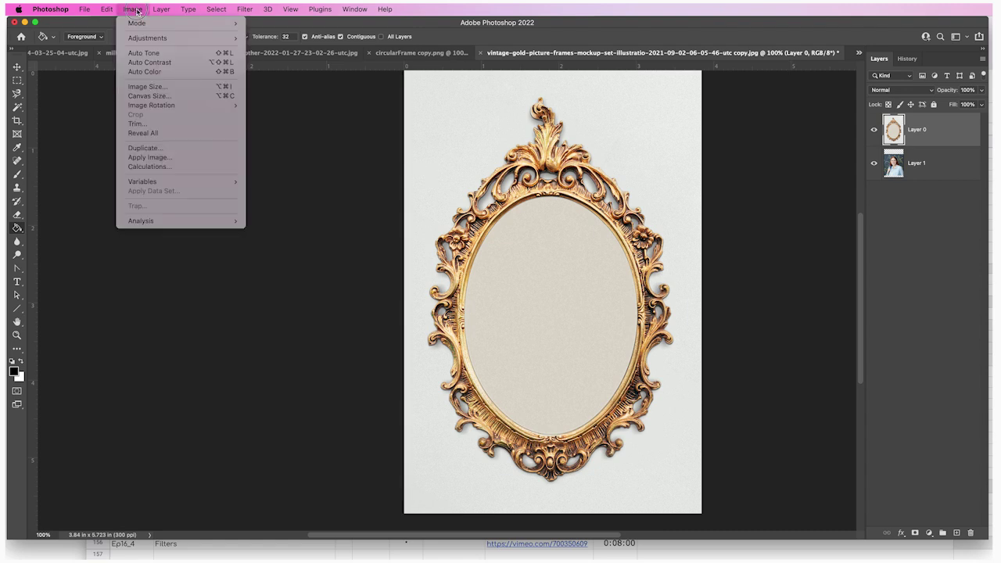
{"action": "left_click", "coordinate": [147, 87]}
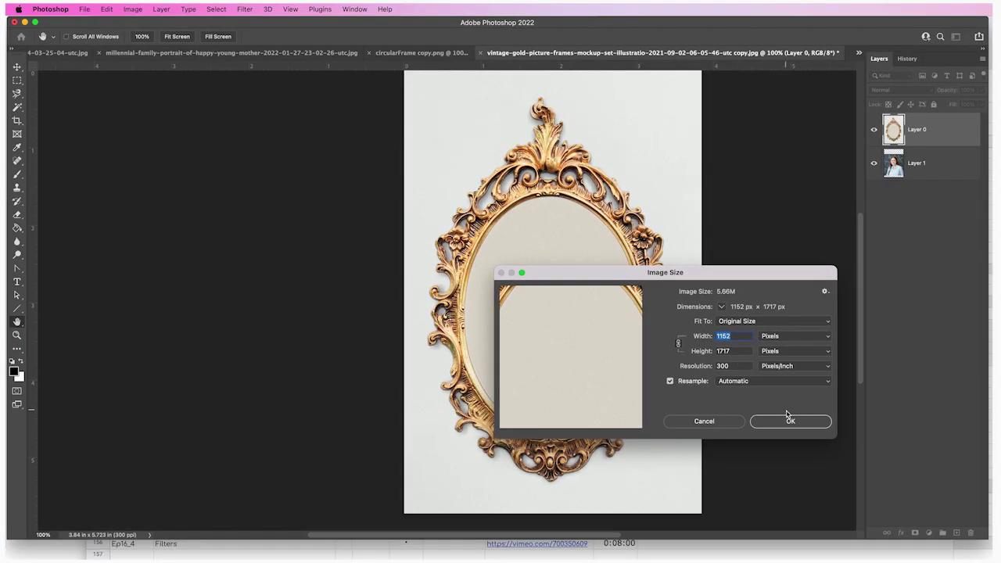
{"action": "left_click", "coordinate": [788, 420]}
{"action": "key", "text": "g"}
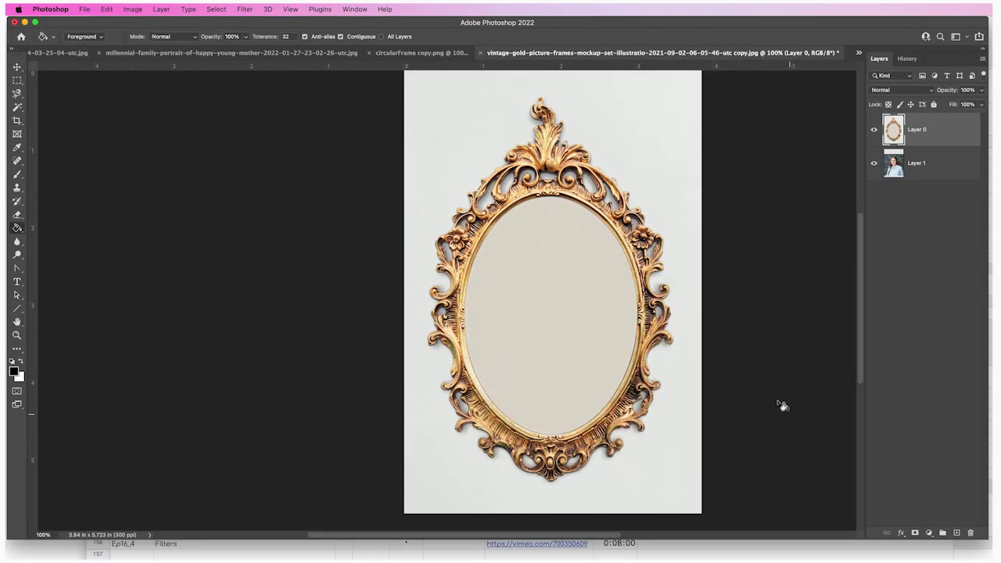
Switch to the high-school learner photo and check its image size in pixels
{"action": "left_click", "coordinate": [66, 55]}
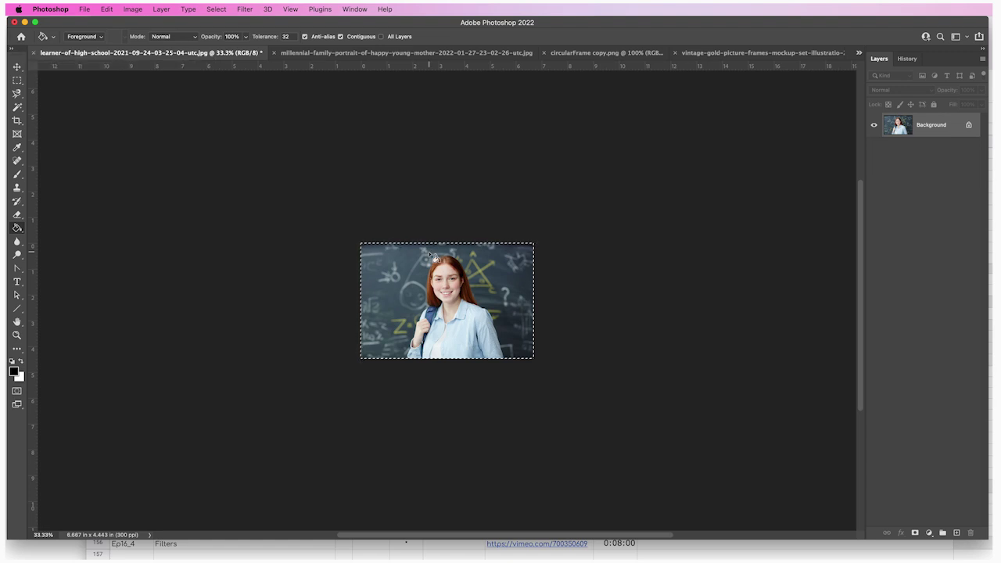
{"action": "left_click", "coordinate": [133, 10]}
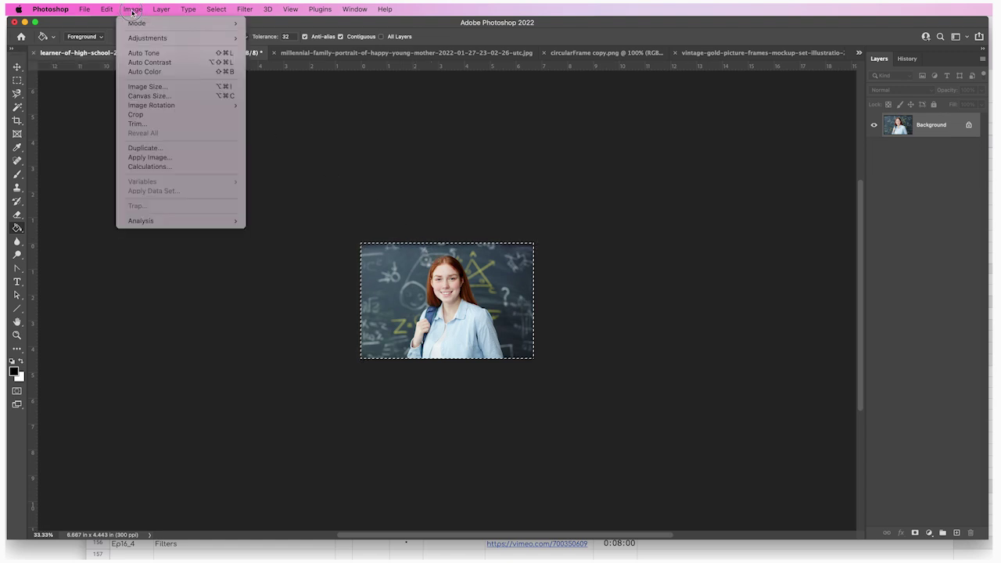
{"action": "left_click", "coordinate": [154, 88]}
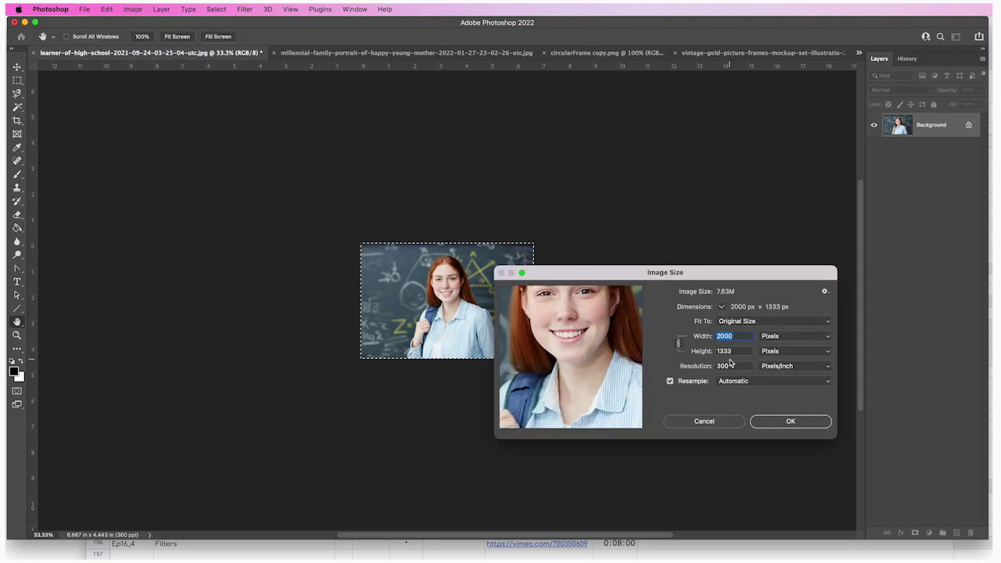
{"action": "left_click", "coordinate": [791, 422]}
{"action": "key", "text": "g"}
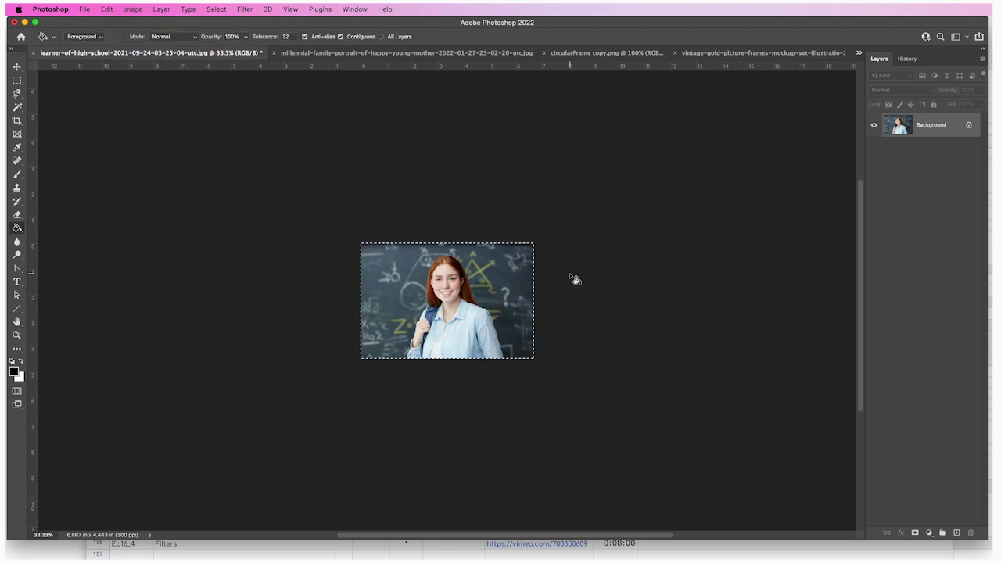
Copy the whole selected learner photo and switch back to the vintage gold picture frame document
{"action": "left_click", "coordinate": [18, 81]}
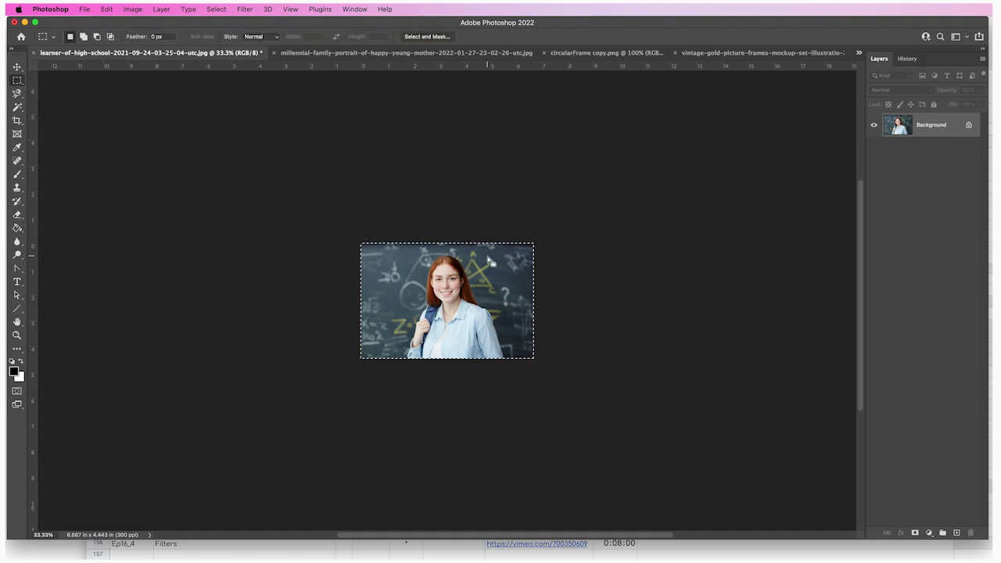
{"action": "key", "text": "super+c"}
{"action": "left_click", "coordinate": [106, 9]}
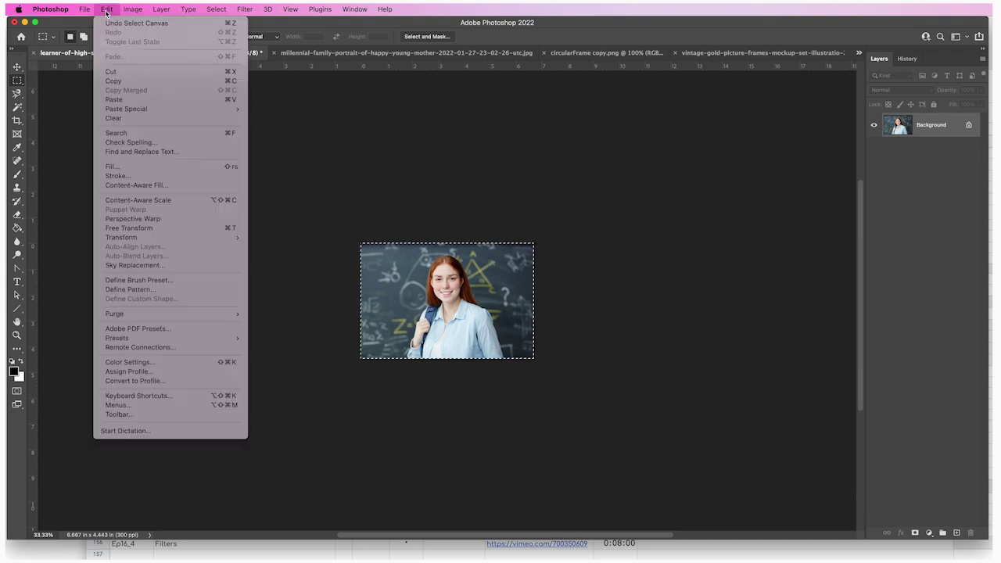
{"action": "left_click", "coordinate": [113, 81]}
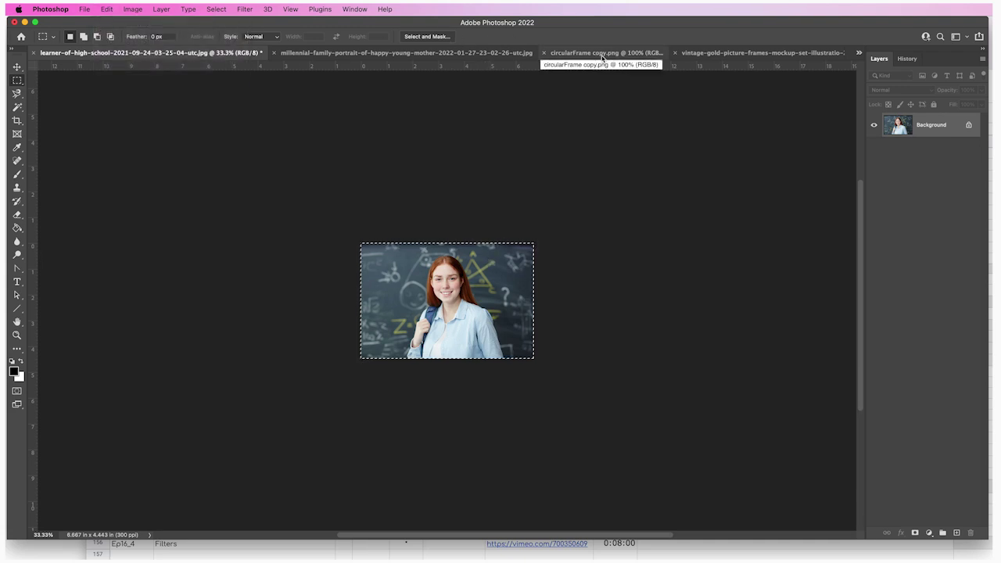
{"action": "left_click", "coordinate": [602, 55]}
{"action": "left_click", "coordinate": [742, 55]}
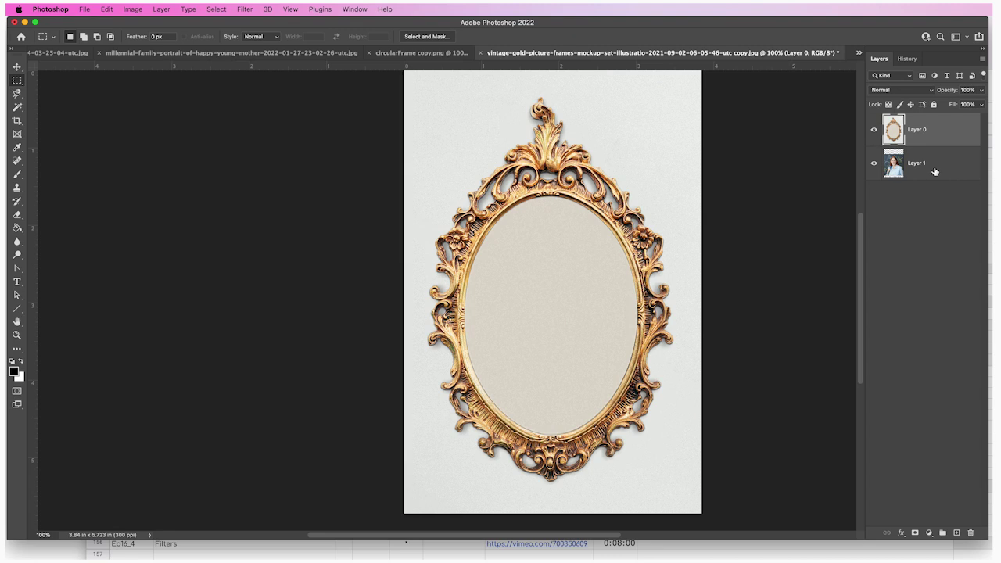
{"action": "left_click", "coordinate": [982, 90]}
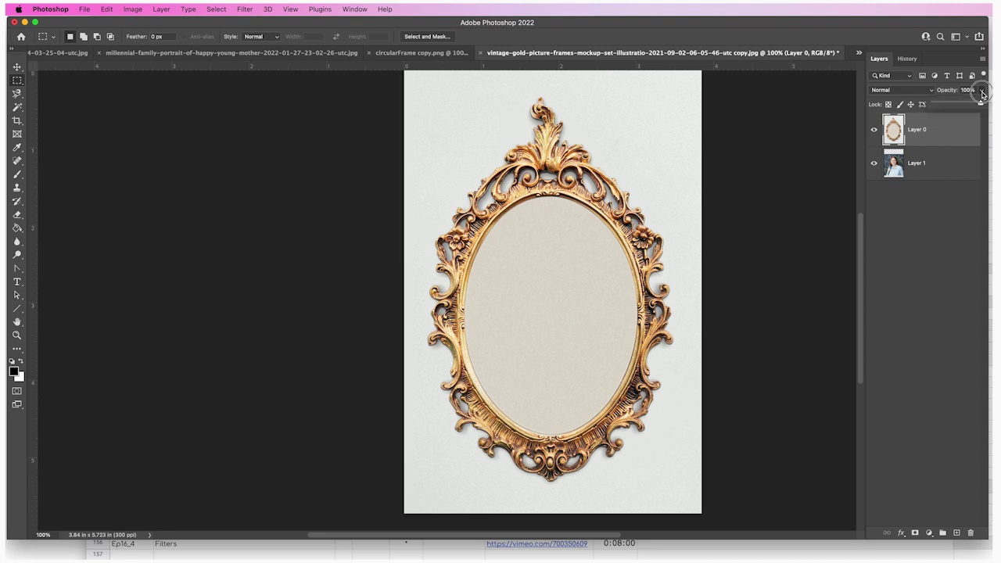
{"action": "mouse_move", "coordinate": [982, 104]}
{"action": "left_mouse_down"}
{"action": "mouse_move", "coordinate": [937, 107]}
{"action": "mouse_move", "coordinate": [981, 102]}
{"action": "left_mouse_up"}
{"action": "left_click", "coordinate": [953, 138]}
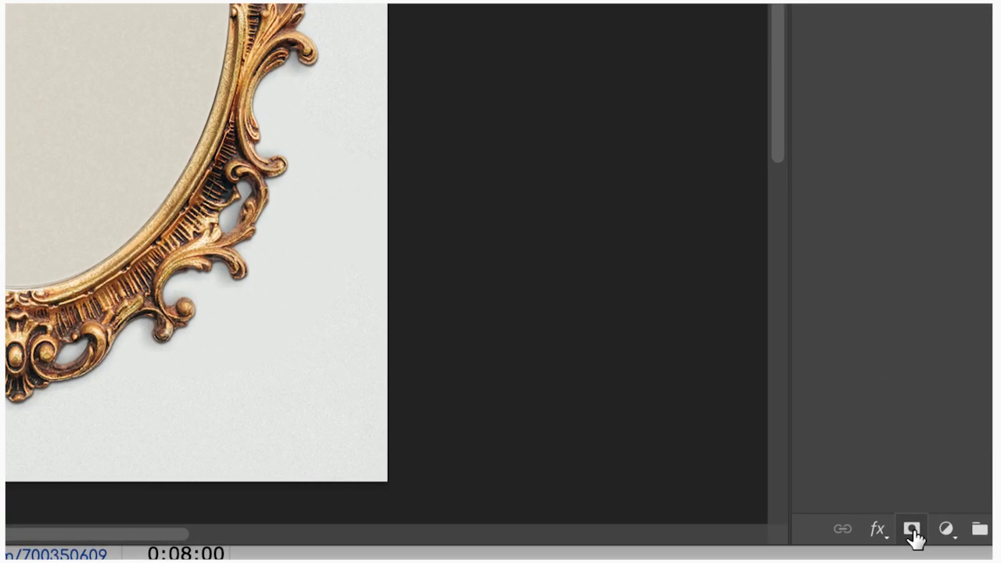
Add a layer mask to the gold frame layer and select the frame image's oval opening with the Magic Wand at tolerance 20
{"action": "left_click", "coordinate": [912, 532]}
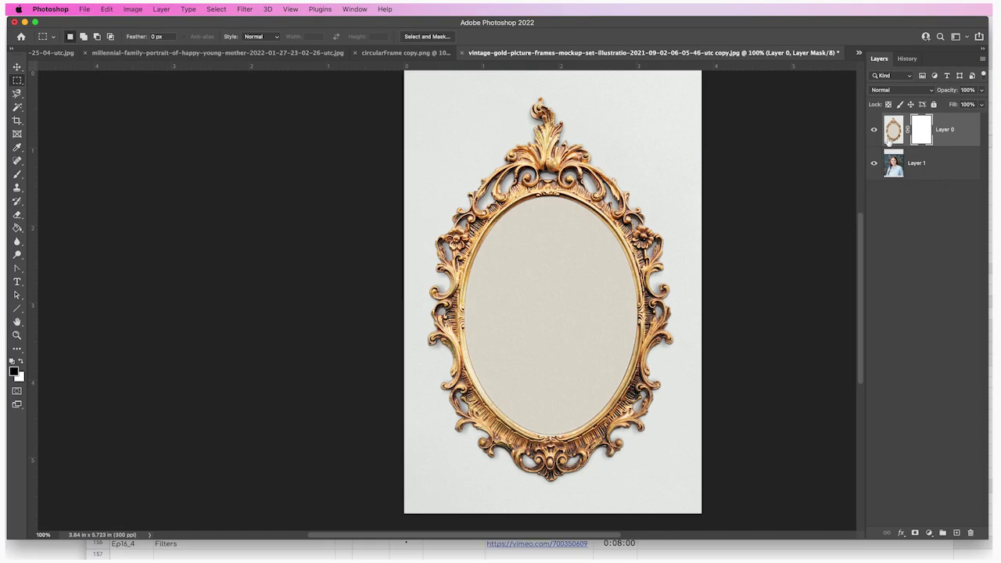
{"action": "left_click", "coordinate": [892, 138]}
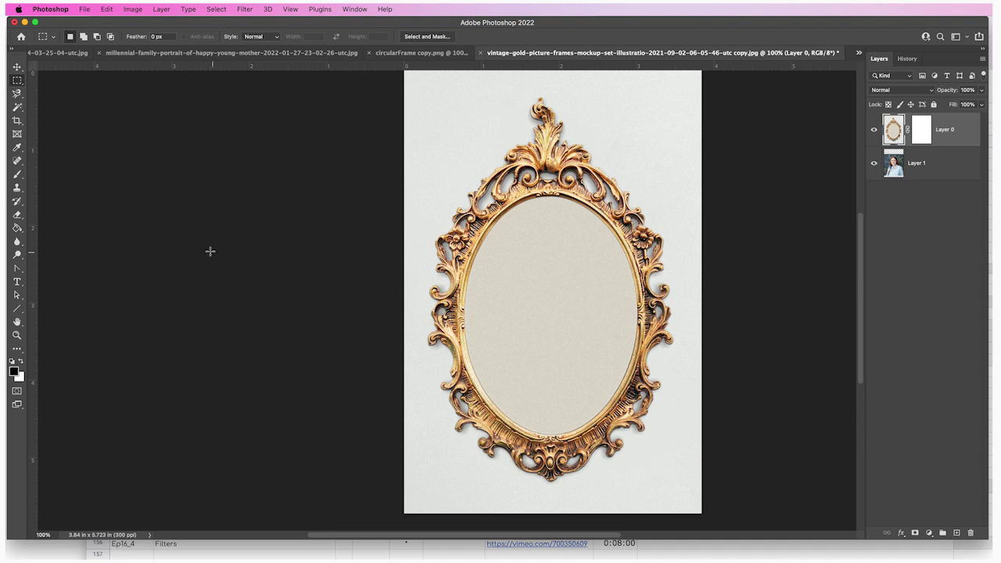
{"action": "left_click", "coordinate": [17, 109]}
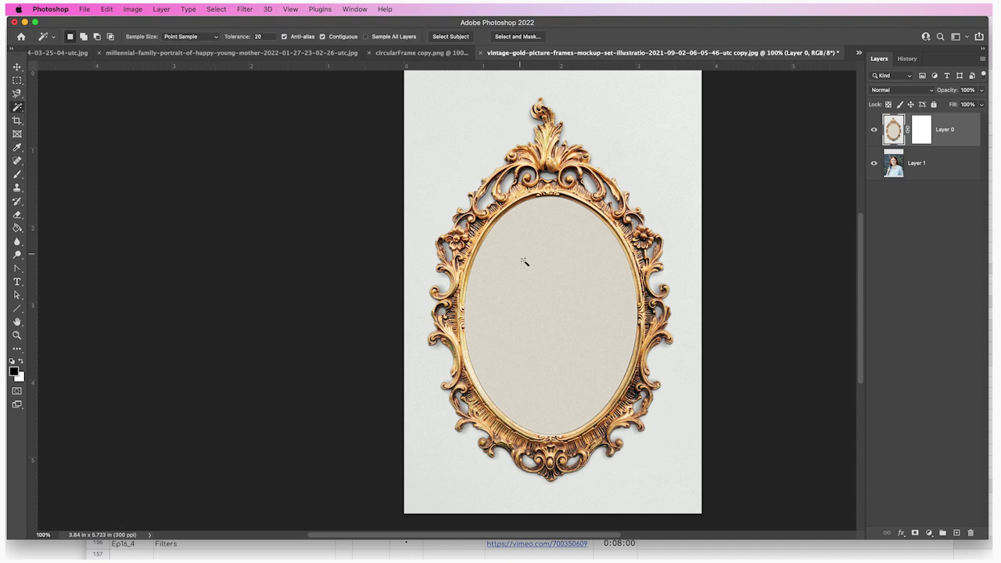
{"action": "left_click", "coordinate": [534, 279]}
Fill the selected oval with black on the frame layer's mask using the Paint Bucket, then target the layer image again
{"action": "left_click", "coordinate": [924, 139]}
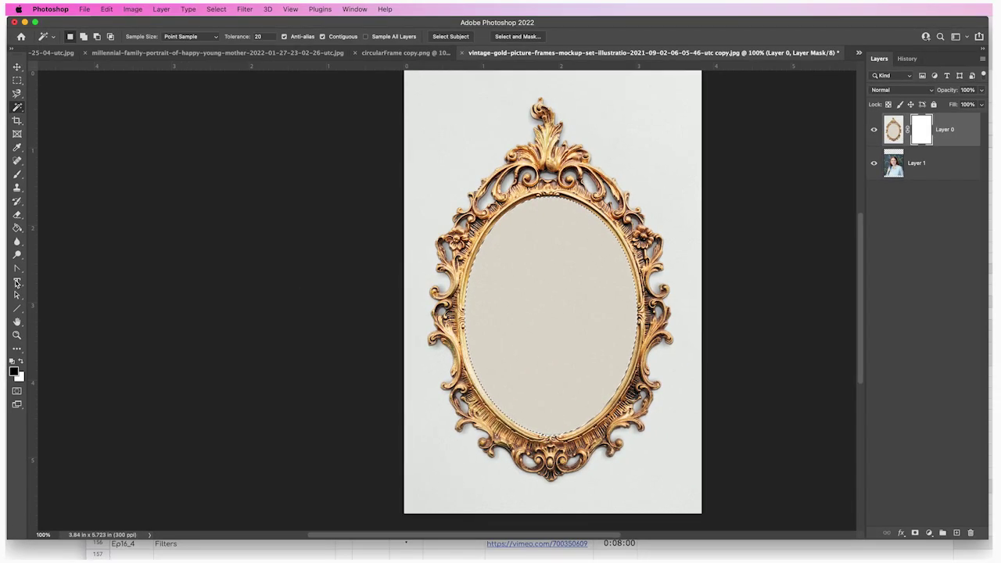
{"action": "left_click", "coordinate": [16, 229]}
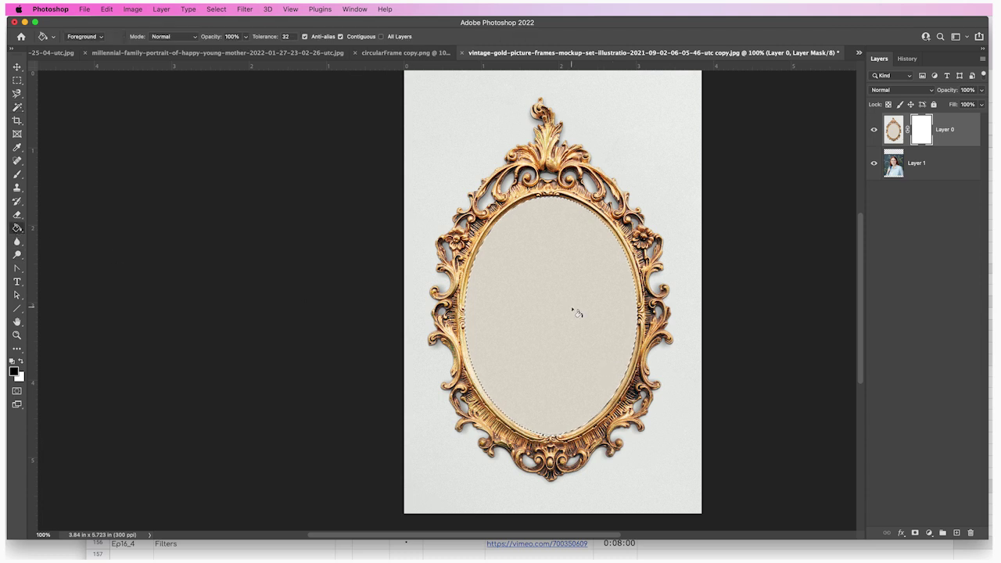
{"action": "left_click", "coordinate": [588, 406]}
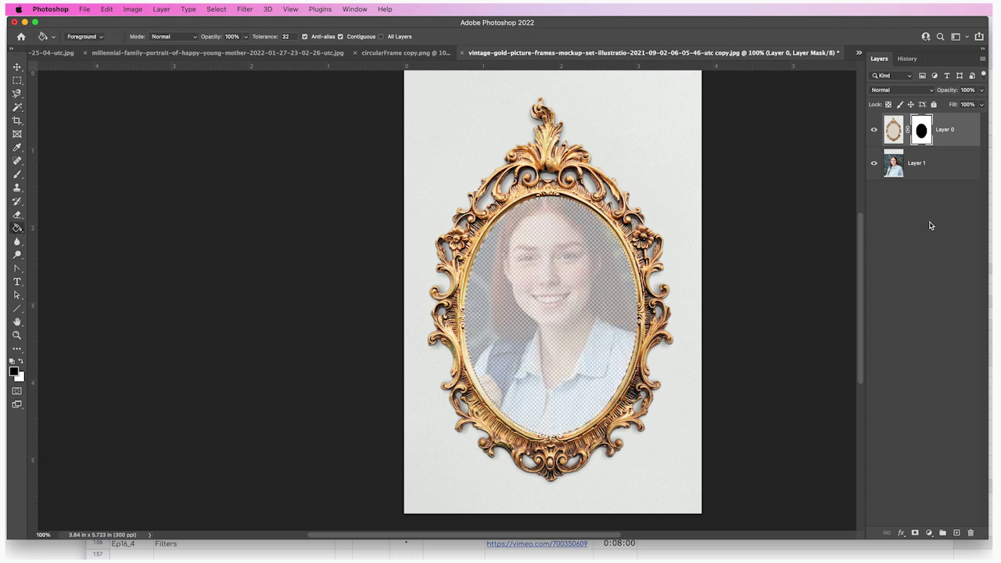
{"action": "key", "text": "super+2"}
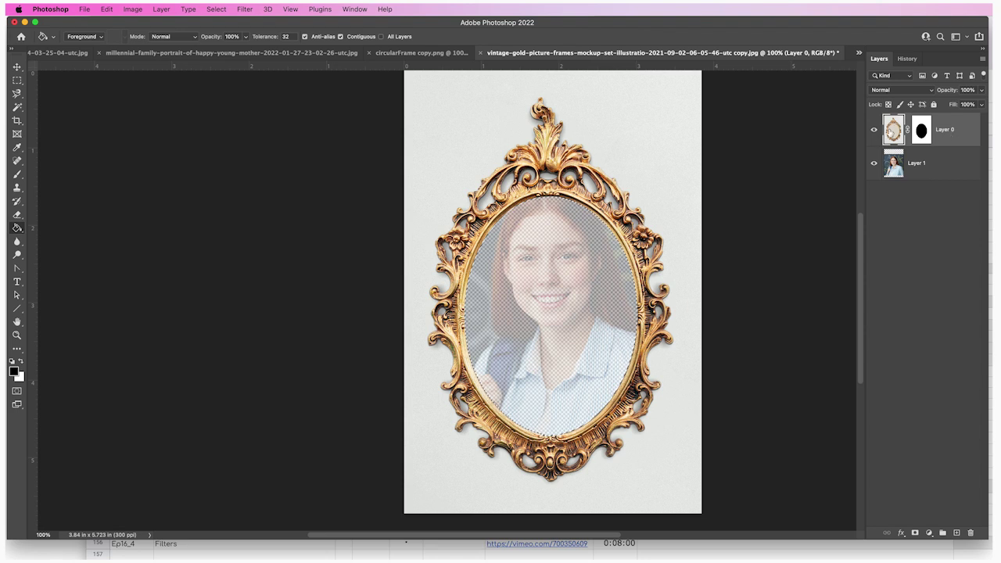
Set the opacity of the learner photo layer beneath the gold frame to 100%
{"action": "left_click", "coordinate": [925, 169]}
{"action": "left_click", "coordinate": [983, 91]}
{"action": "left_click_drag", "start_coordinate": [957, 105], "coordinate": [989, 105]}
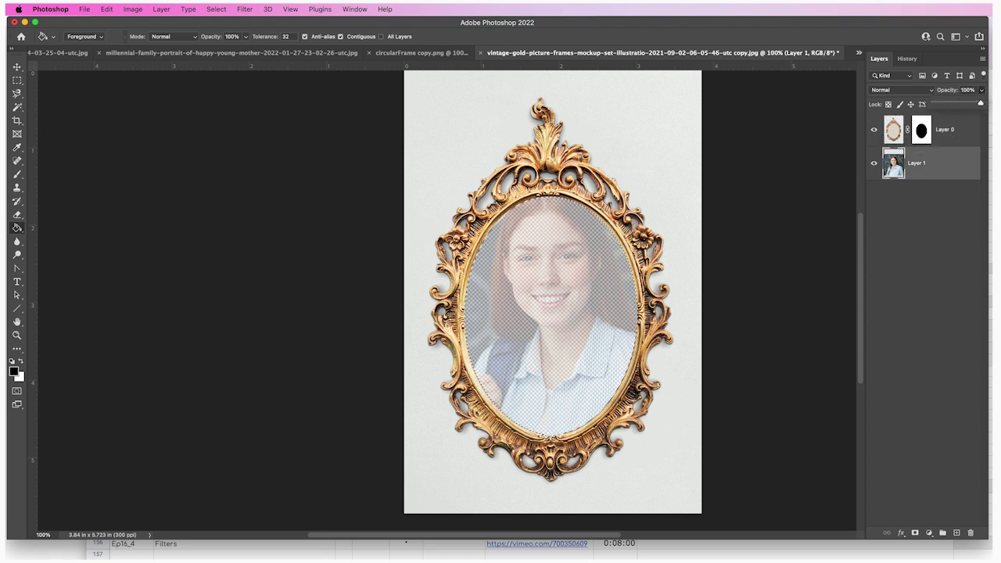
{"action": "left_click", "coordinate": [975, 163]}
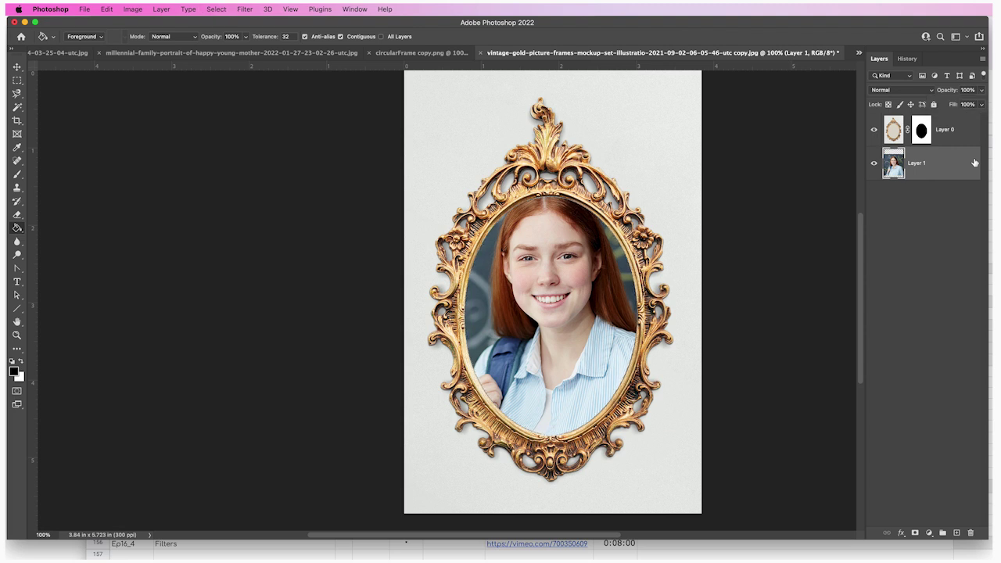